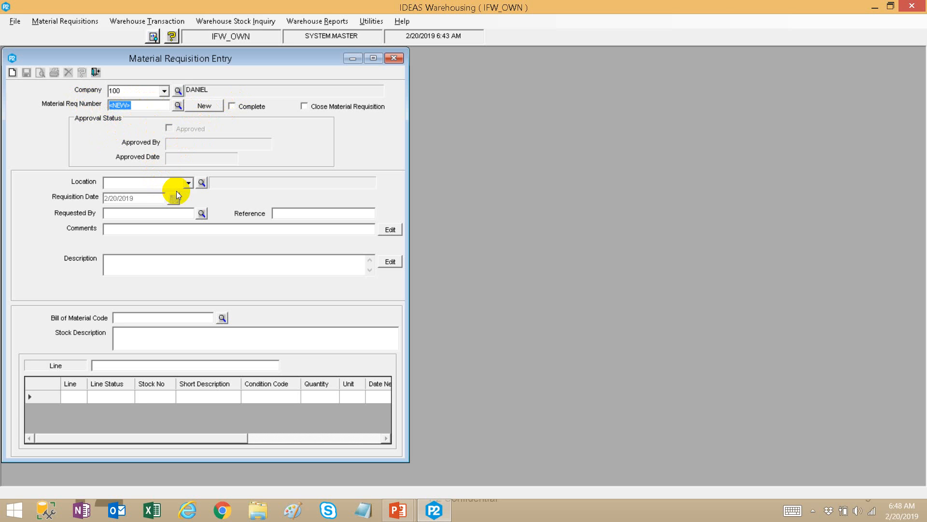
Set the location of the new material requisition to FA
{"action": "left_click", "coordinate": [145, 106]}
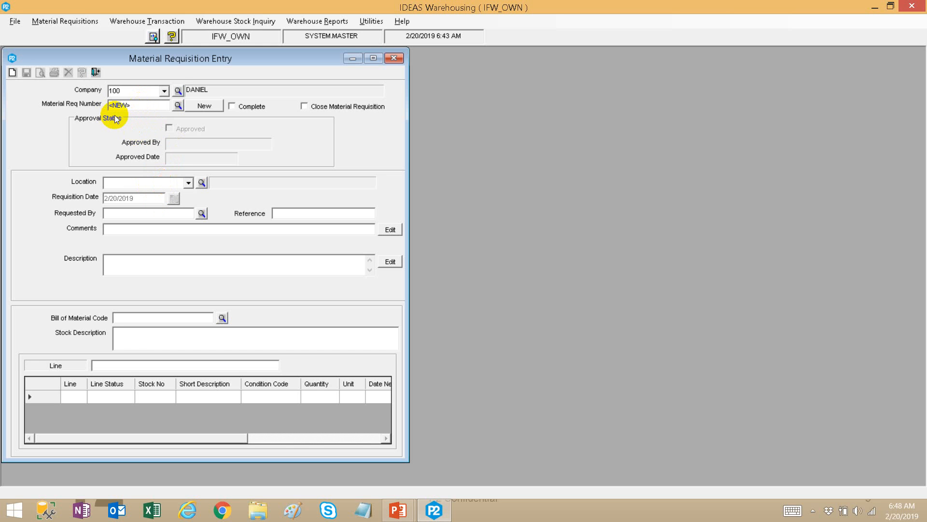
{"action": "left_click", "coordinate": [188, 183]}
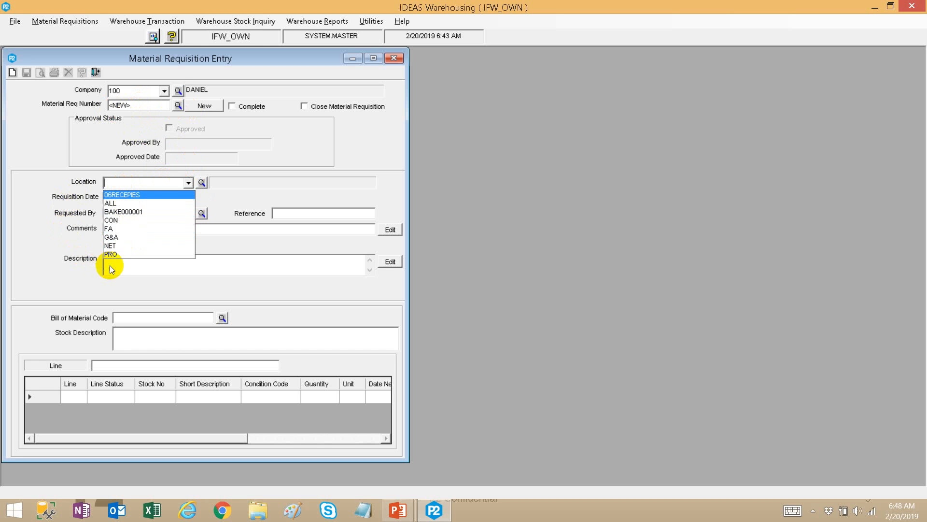
{"action": "left_click", "coordinate": [127, 228]}
{"action": "left_click", "coordinate": [152, 213]}
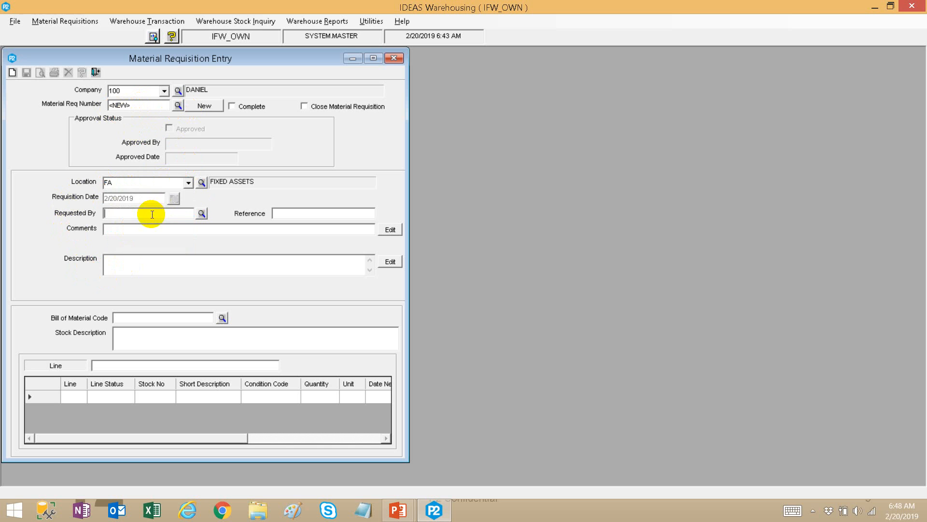
Set the requisition's location to BAKE000001
{"action": "left_click", "coordinate": [187, 183]}
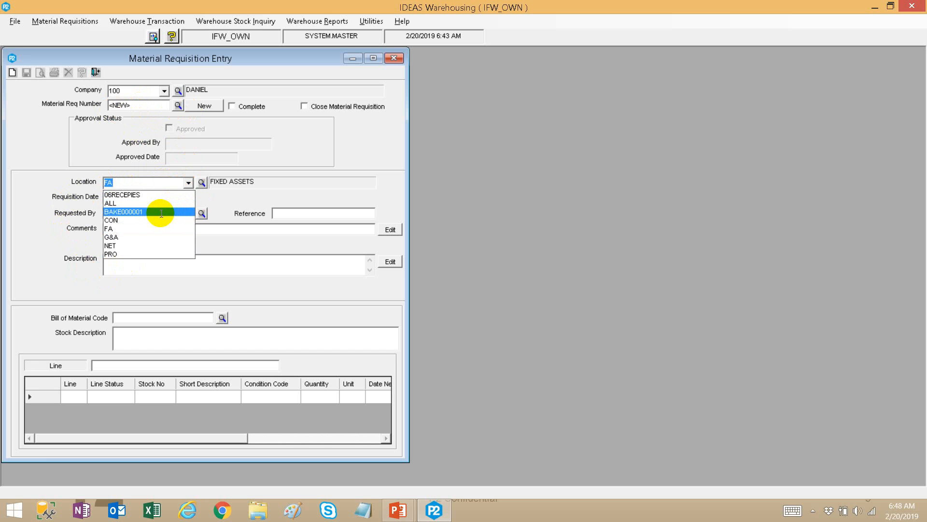
{"action": "left_click", "coordinate": [145, 212]}
{"action": "left_click", "coordinate": [148, 228]}
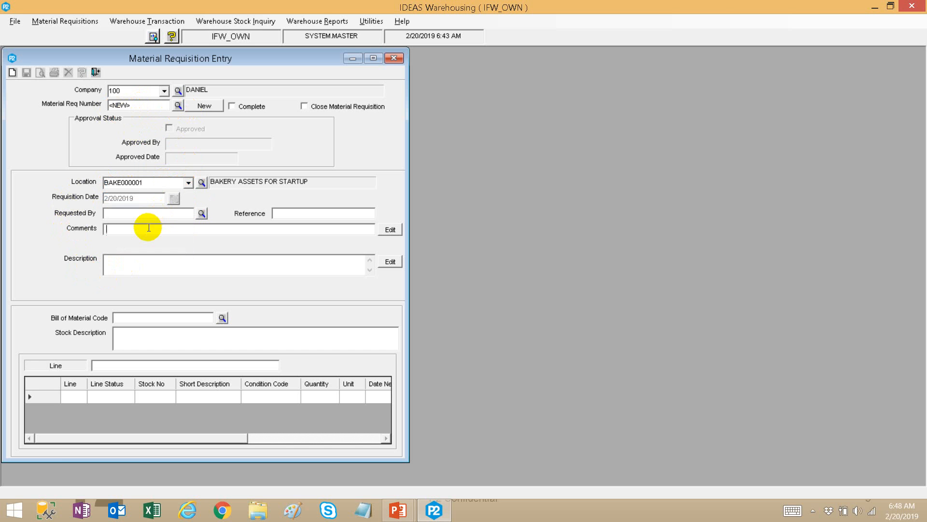
{"action": "left_click", "coordinate": [170, 183]}
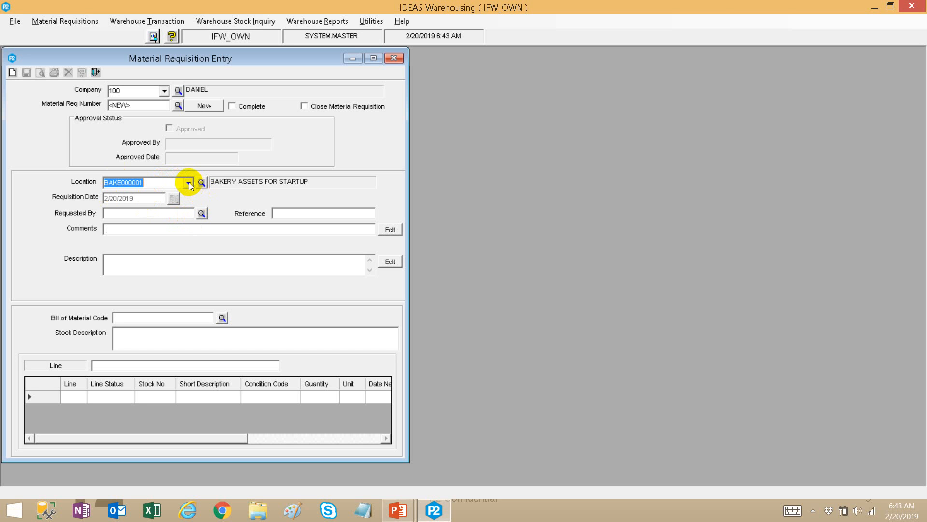
{"action": "left_click", "coordinate": [189, 184]}
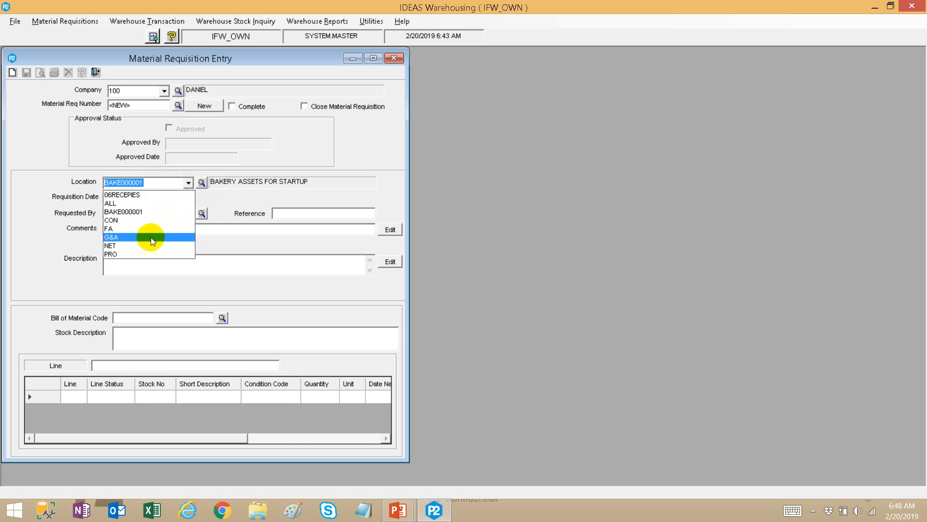
{"action": "left_click", "coordinate": [244, 250]}
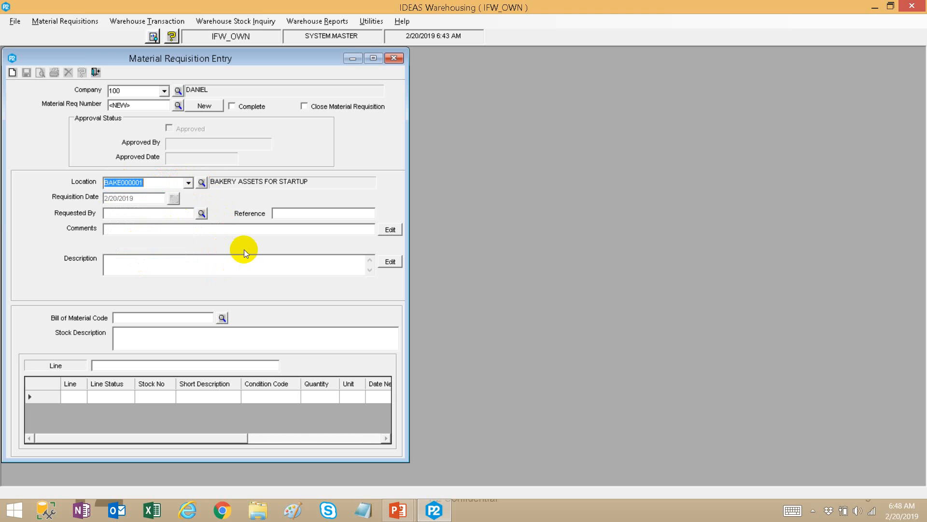
Look up the available requesters and set Requested By to SYSTEM.MASTER
{"action": "left_click", "coordinate": [157, 214]}
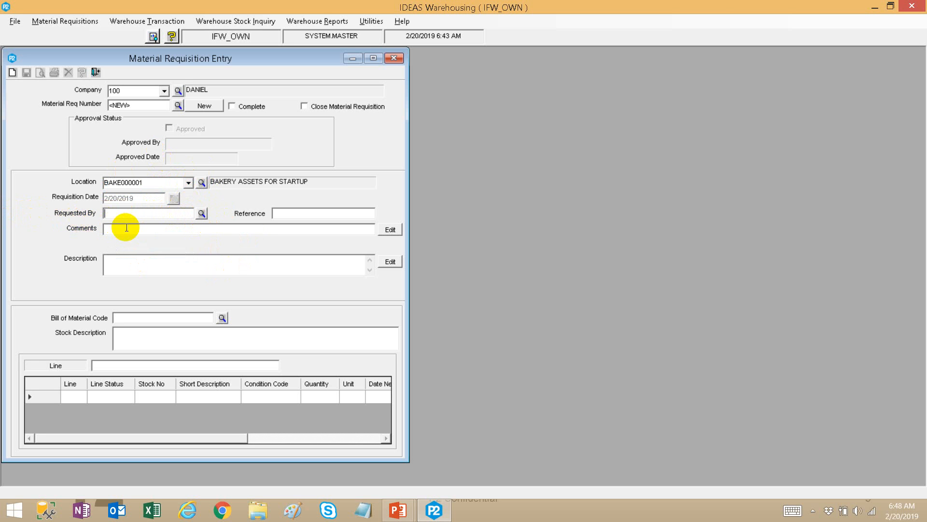
{"action": "left_click", "coordinate": [200, 213]}
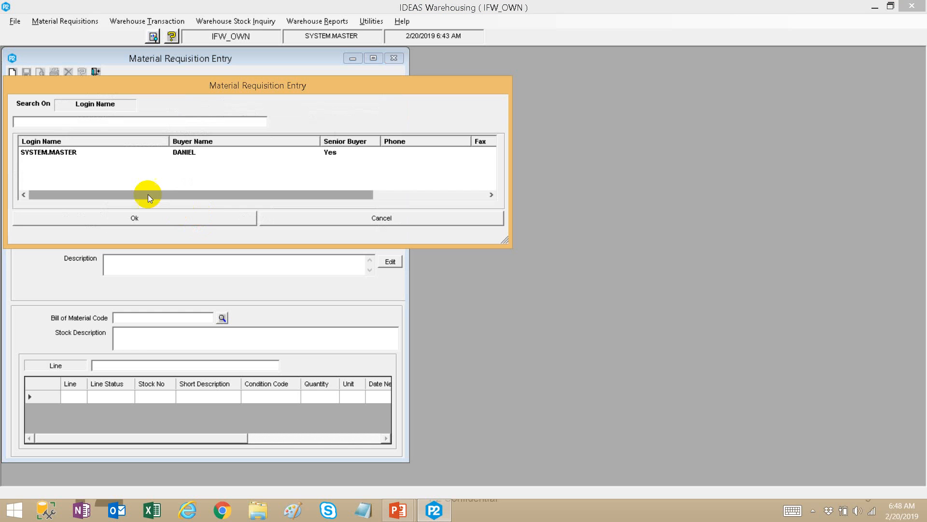
{"action": "left_click", "coordinate": [82, 154]}
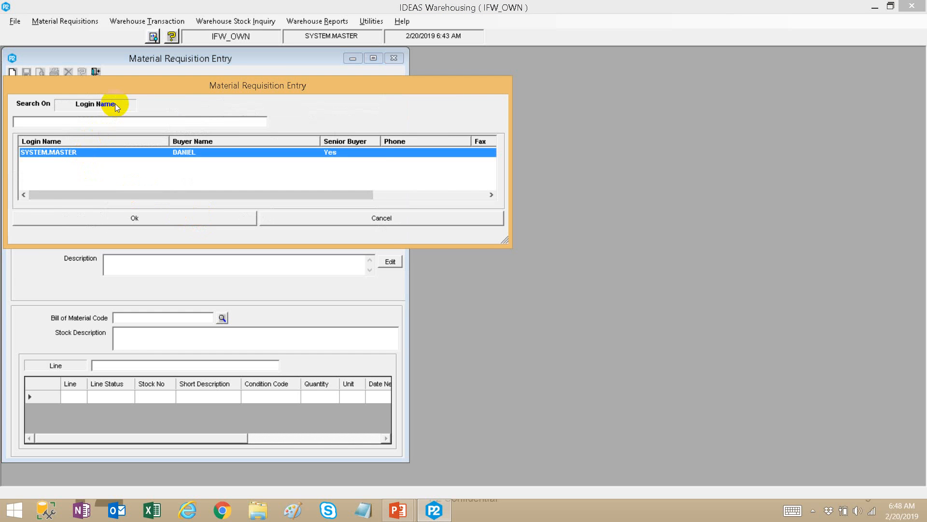
{"action": "left_click_drag", "start_coordinate": [137, 82], "coordinate": [589, 88]}
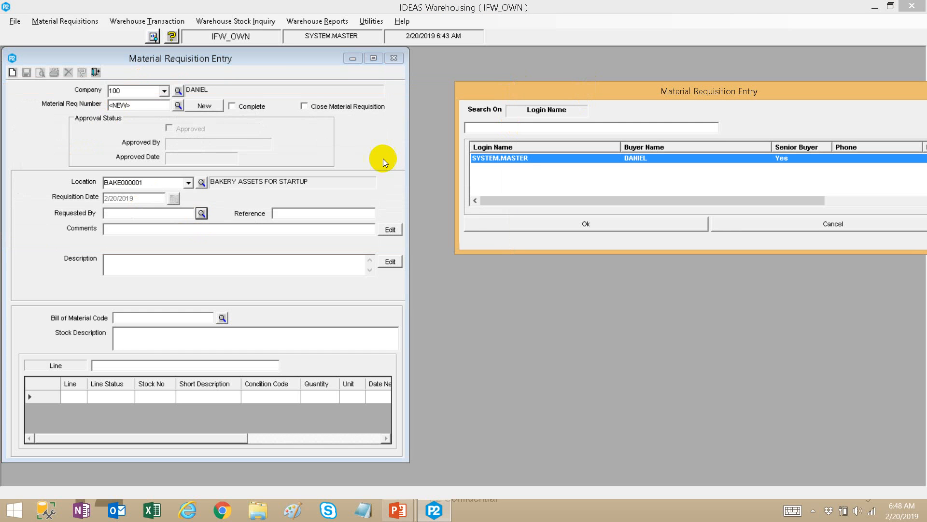
{"action": "double_click", "coordinate": [504, 160]}
{"action": "left_click", "coordinate": [198, 229]}
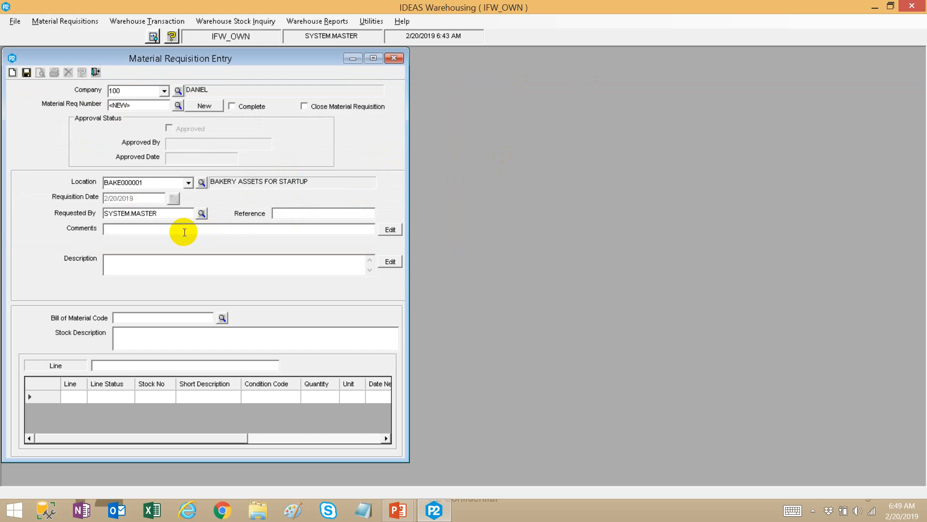
Reopen the Requested By lookup and choose SYSTEM.MASTER again
{"action": "left_click", "coordinate": [202, 213]}
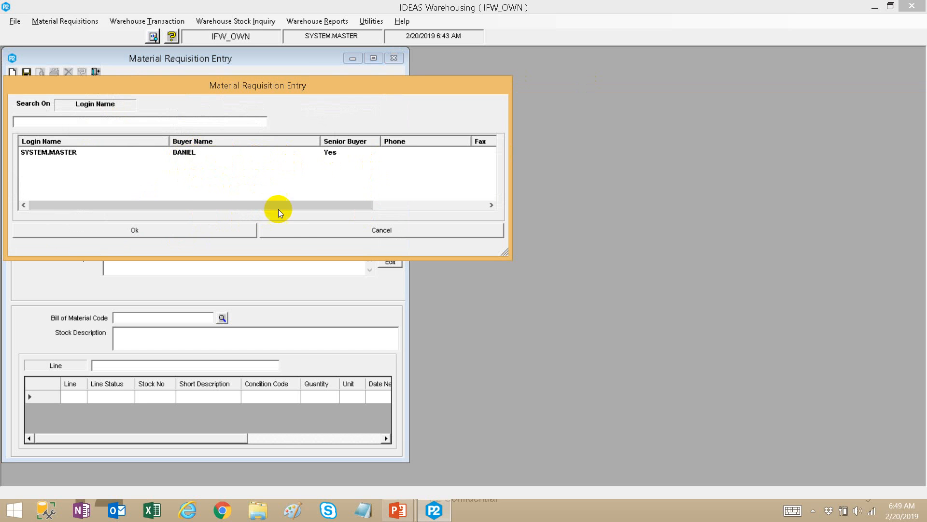
{"action": "left_click", "coordinate": [274, 236]}
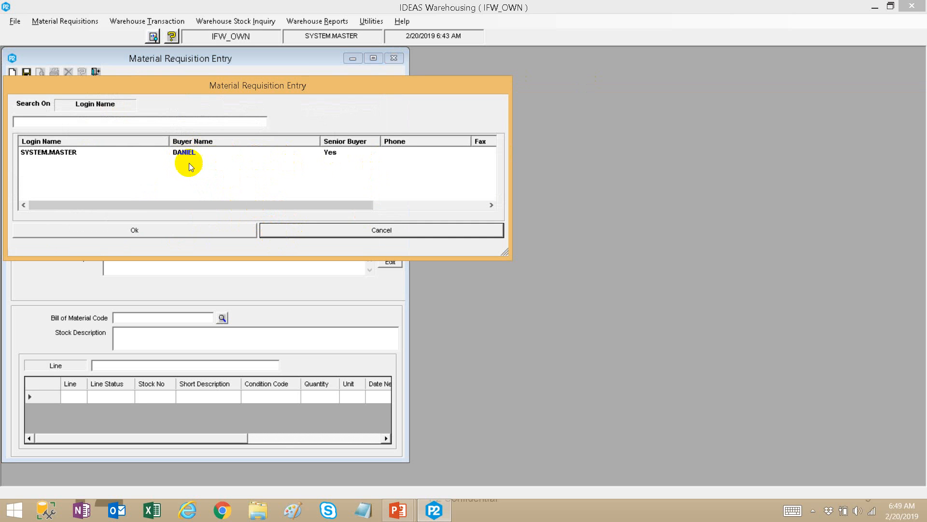
{"action": "left_click_drag", "start_coordinate": [188, 97], "coordinate": [624, 98]}
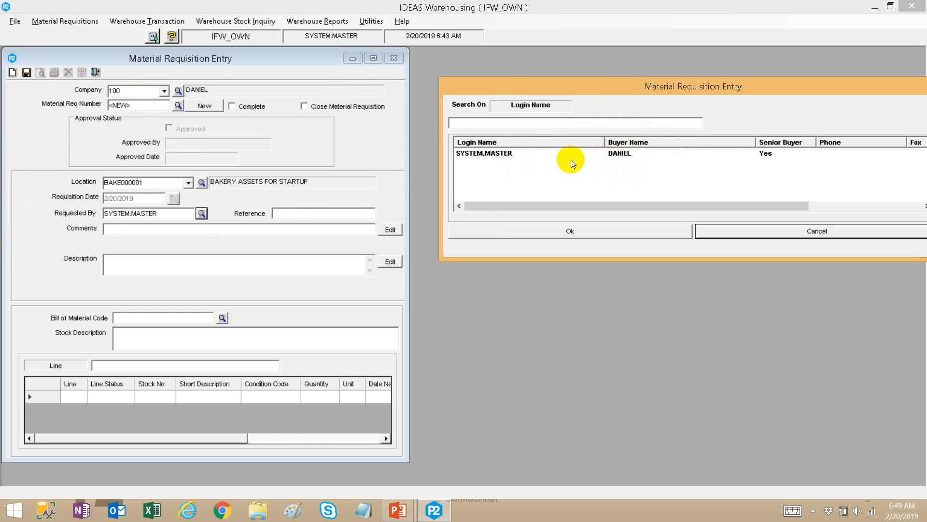
{"action": "left_click", "coordinate": [533, 154]}
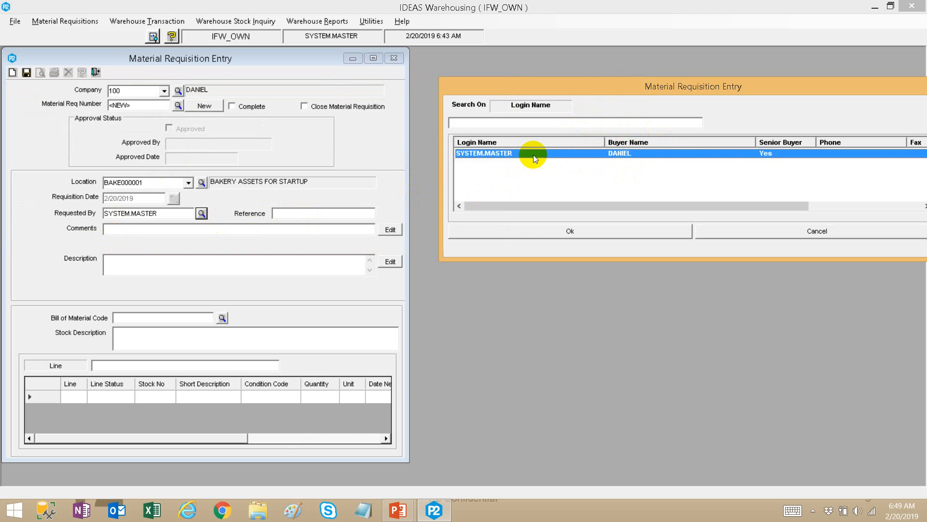
{"action": "left_click", "coordinate": [523, 227]}
Enter "open text fields" in the requisition's Comments, Description and Reference fields
{"action": "left_click", "coordinate": [245, 230]}
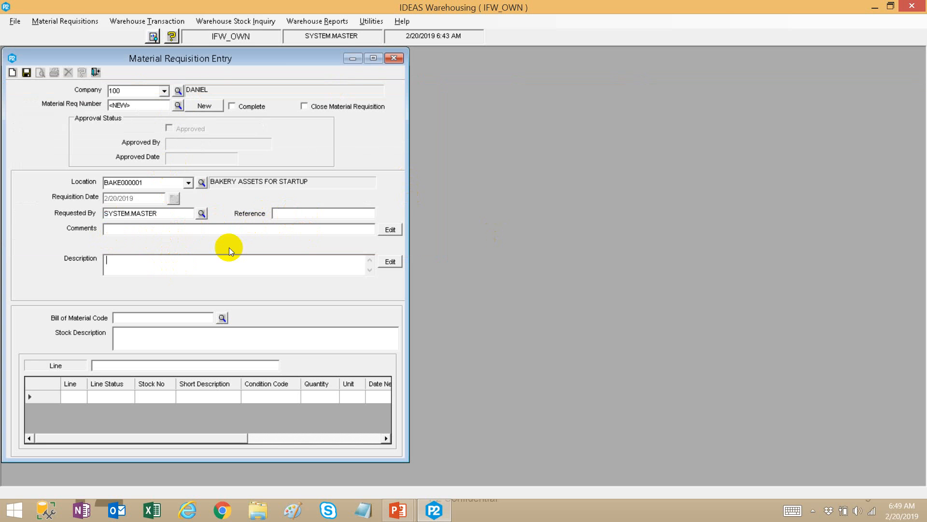
{"action": "left_click", "coordinate": [276, 215]}
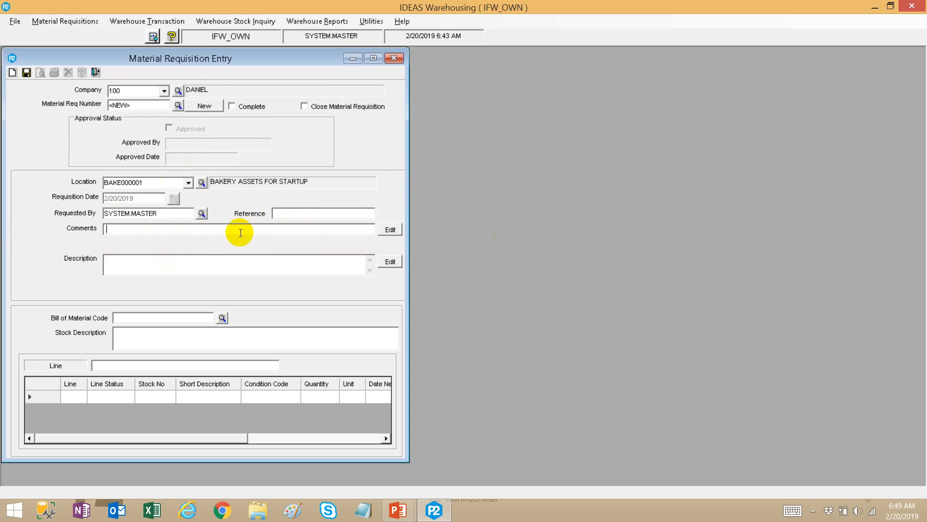
{"action": "left_click", "coordinate": [199, 261]}
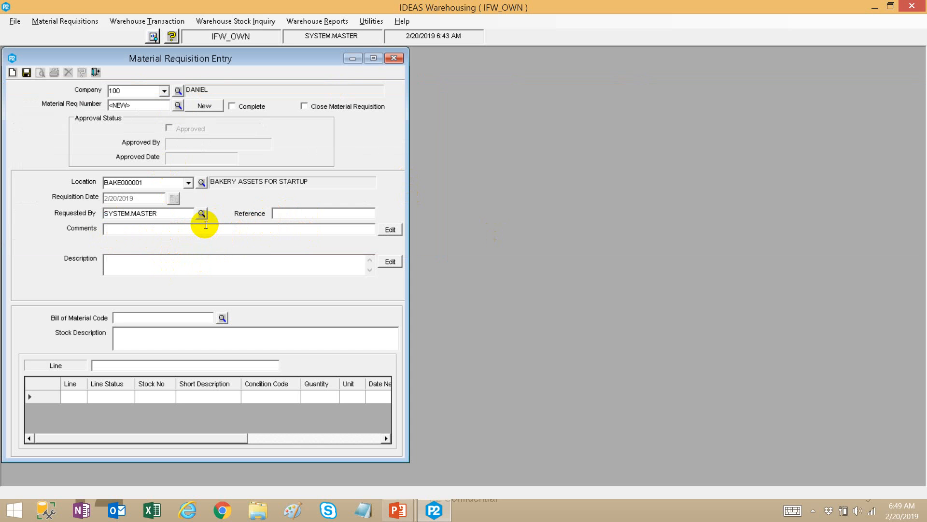
{"action": "type", "text": "open text fields"}
{"action": "key", "text": "ctrl+a"}
{"action": "key", "text": "ctrl+c"}
{"action": "left_click", "coordinate": [228, 267]}
{"action": "key", "text": "ctrl+v"}
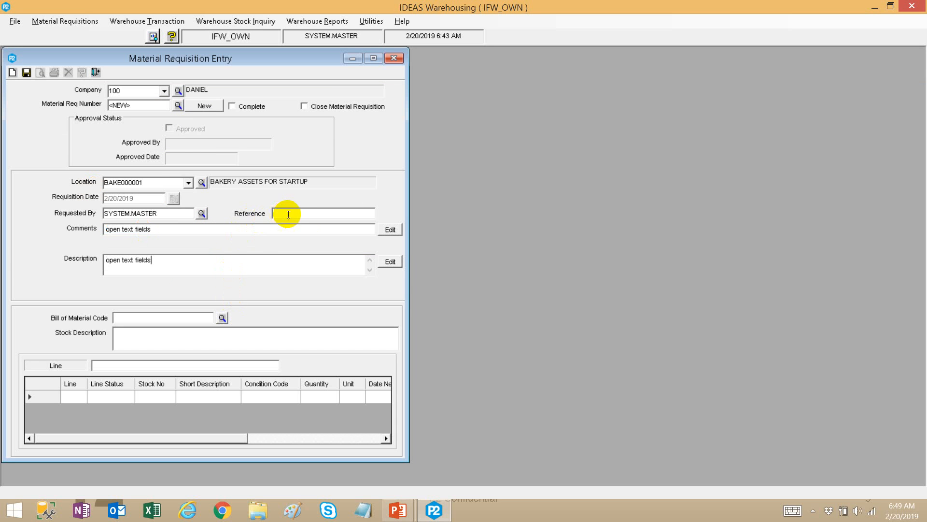
{"action": "left_click", "coordinate": [286, 212]}
{"action": "key", "text": "ctrl+v"}
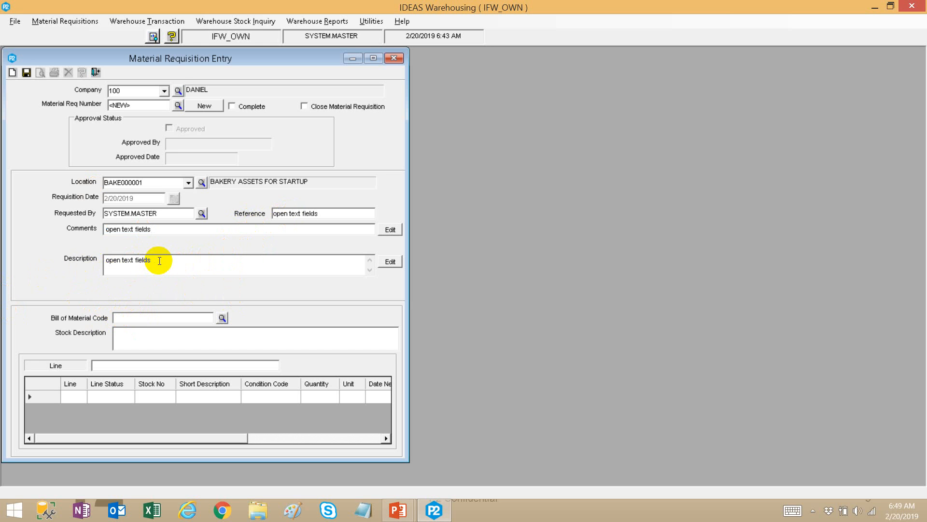
Switch to the PowerPoint slide show to check the process slides, and return to the material requisition in IDEAS Warehousing
{"action": "mouse_move", "coordinate": [399, 510]}
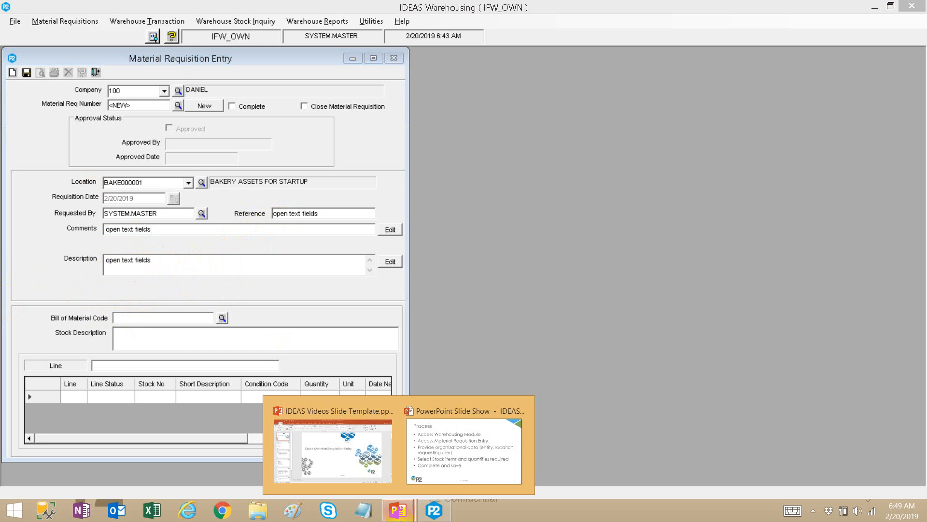
{"action": "left_click", "coordinate": [422, 463]}
{"action": "left_click", "coordinate": [366, 366]}
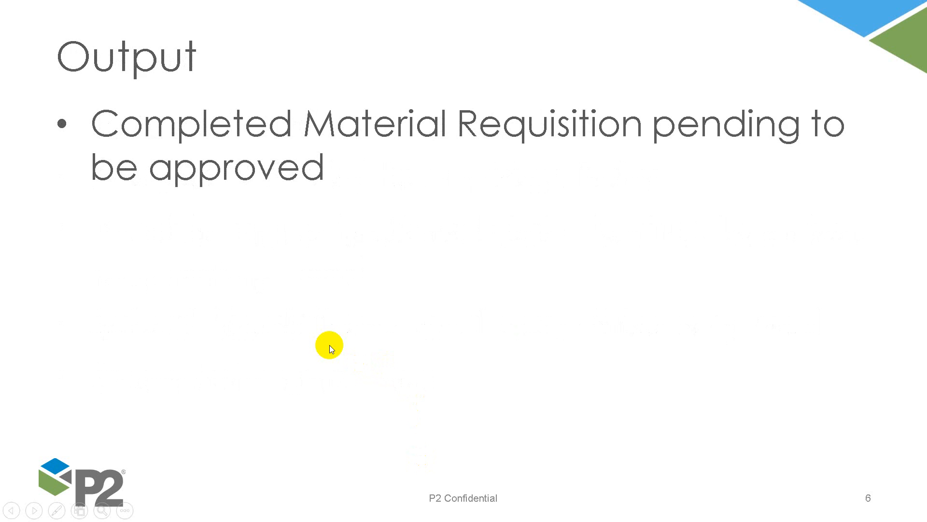
{"action": "key", "text": "Left"}
{"action": "key", "text": "alt+Tab"}
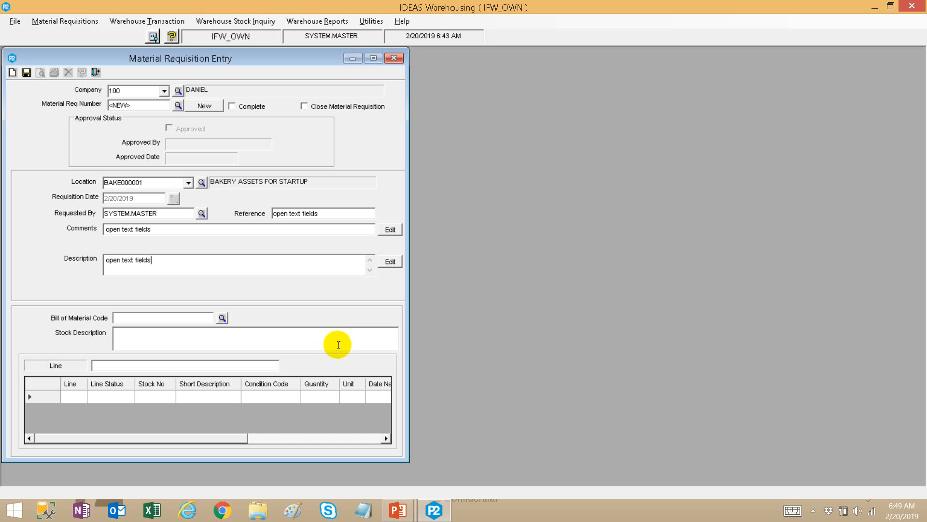
Browse the available bill of material codes and leave the lookup without choosing one
{"action": "left_click", "coordinate": [222, 317]}
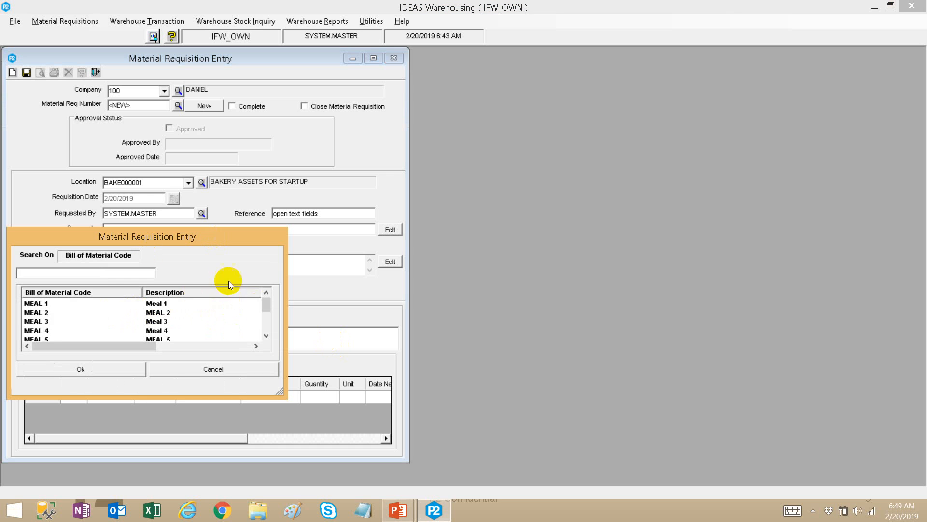
{"action": "left_click", "coordinate": [266, 318]}
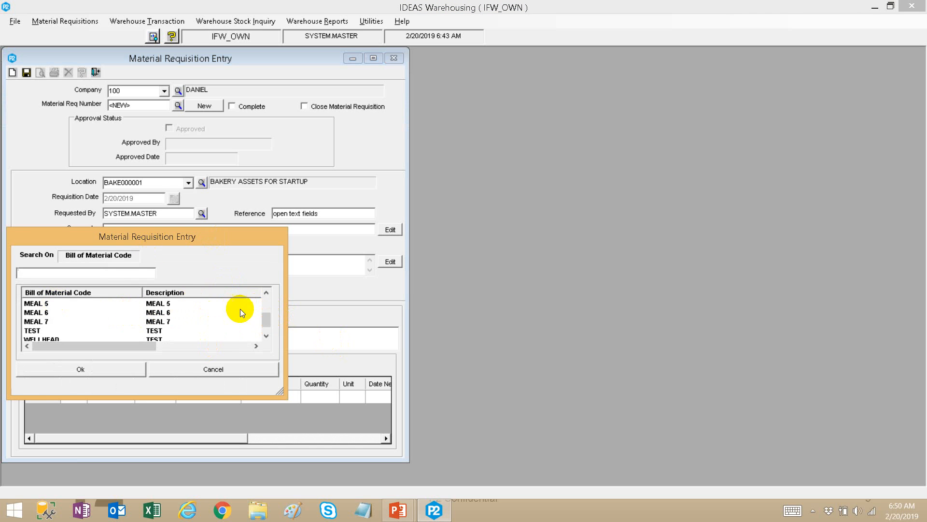
{"action": "scroll", "coordinate": [265, 323], "scroll_direction": "down", "scroll_amount": 1}
{"action": "left_click", "coordinate": [154, 322]}
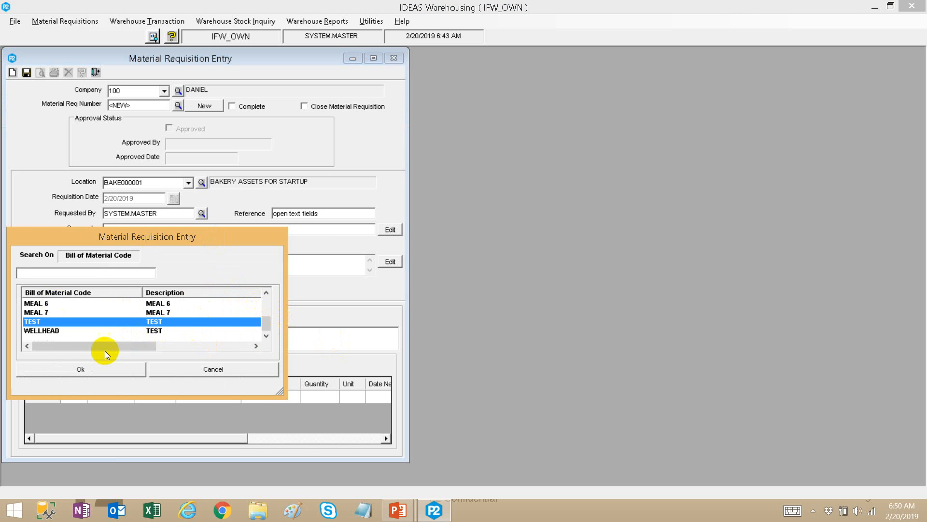
{"action": "left_click", "coordinate": [195, 376]}
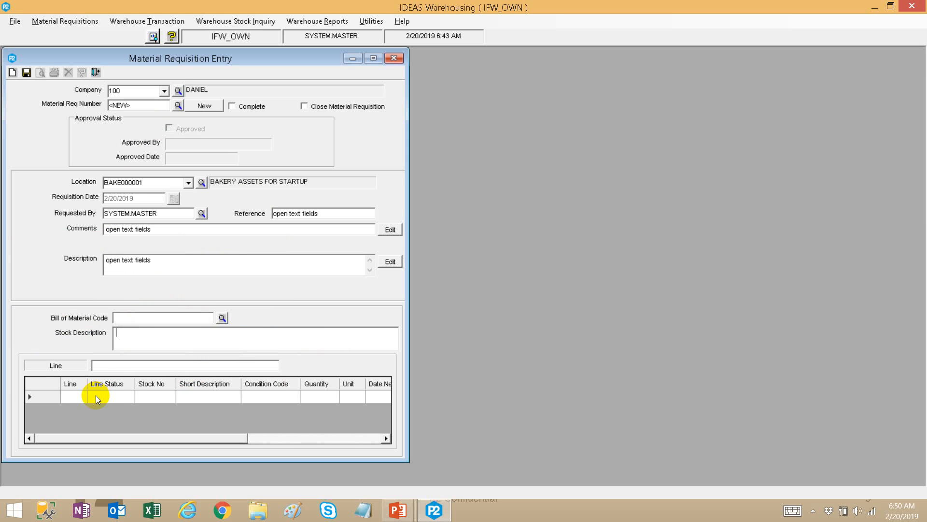
Open a new line item for the requisition and view its stock number search form
{"action": "double_click", "coordinate": [143, 394]}
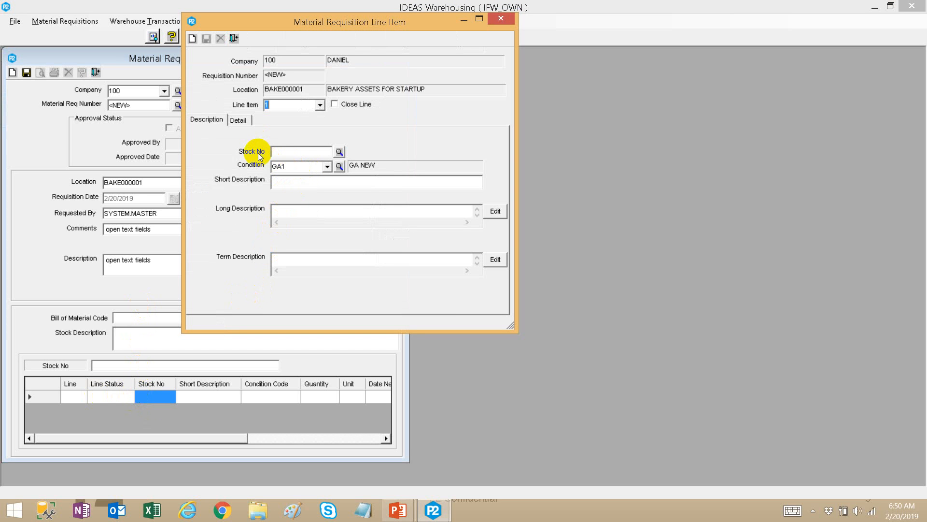
{"action": "left_click", "coordinate": [339, 151]}
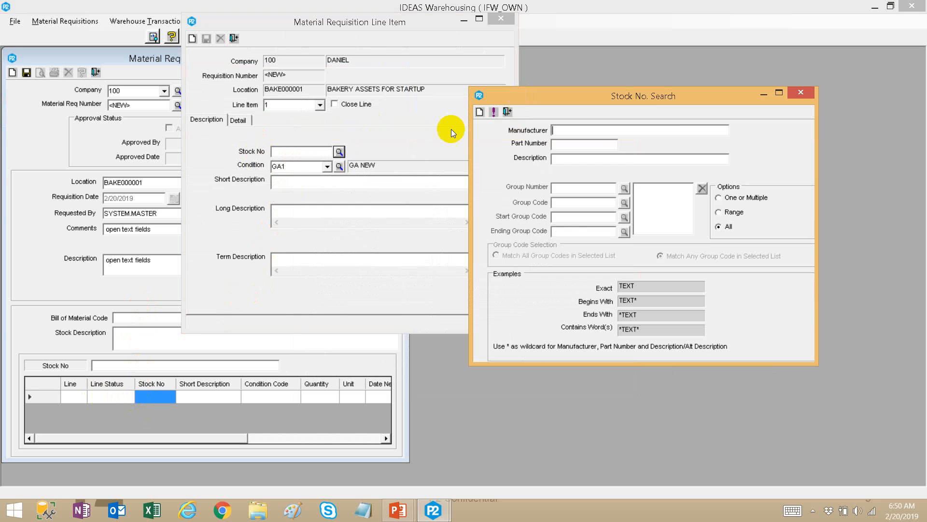
{"action": "left_click", "coordinate": [800, 93]}
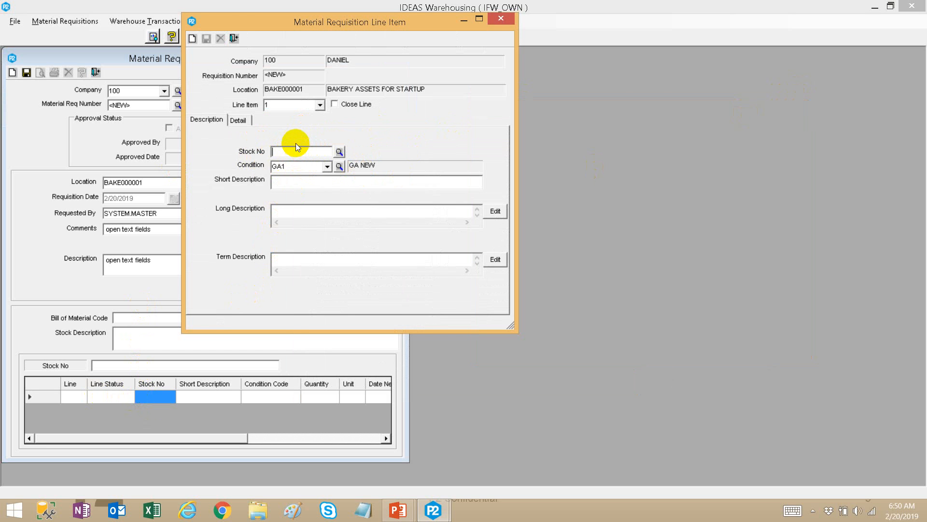
Run an unfiltered stock number search and choose 01.100.012, JAMON DULCE, for line item 1
{"action": "left_click", "coordinate": [339, 152]}
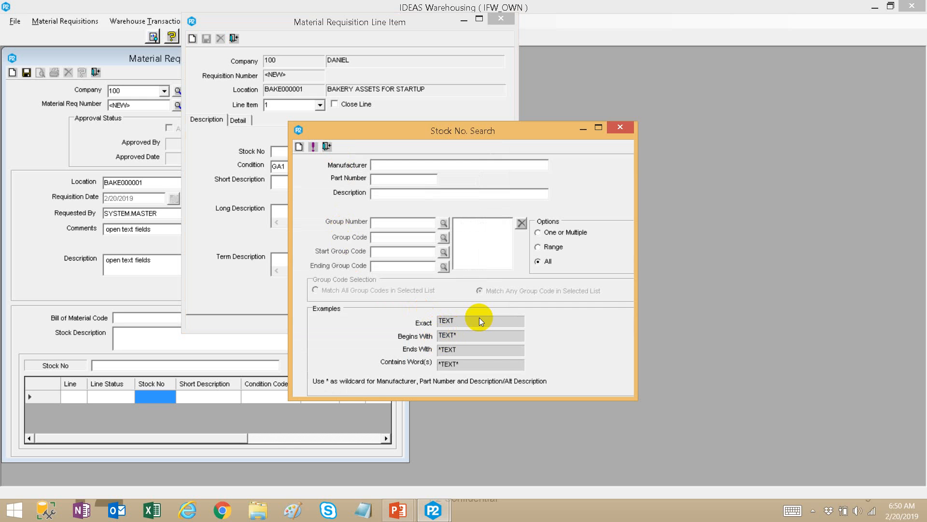
{"action": "left_click", "coordinate": [398, 194]}
{"action": "left_click", "coordinate": [378, 165]}
{"action": "left_click", "coordinate": [395, 193]}
{"action": "left_click", "coordinate": [315, 146]}
{"action": "scroll", "coordinate": [354, 238], "scroll_direction": "down", "scroll_amount": 2}
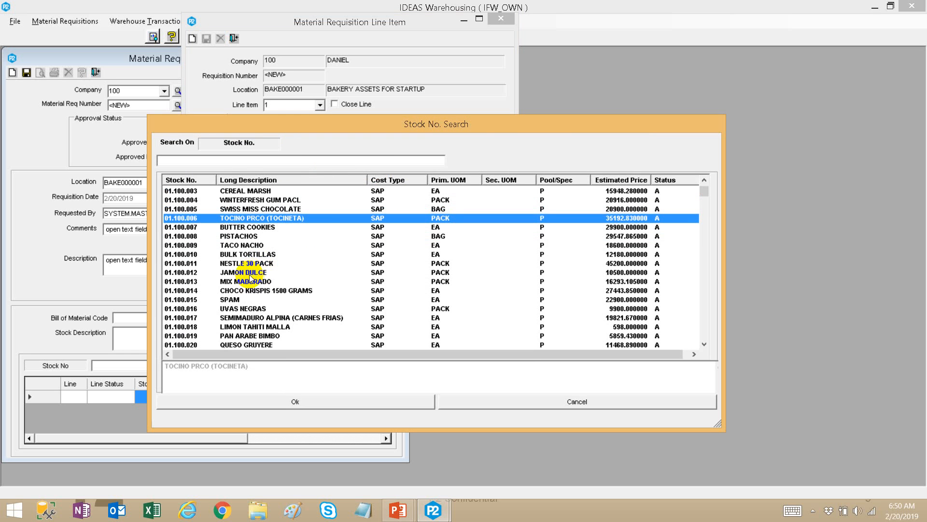
{"action": "double_click", "coordinate": [265, 272]}
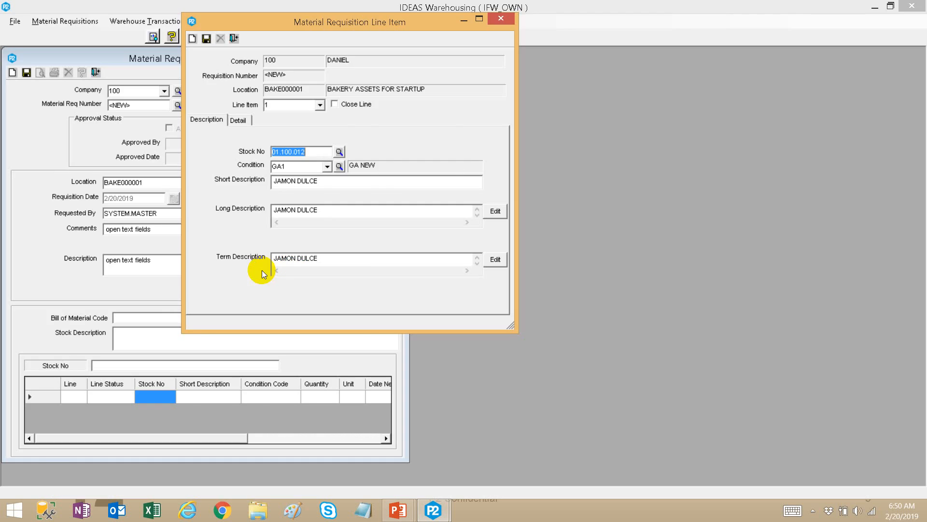
Run an unfiltered stock number search, browse the full stock list, and return to the search form without choosing an item
{"action": "left_click", "coordinate": [339, 151]}
{"action": "left_click", "coordinate": [315, 145]}
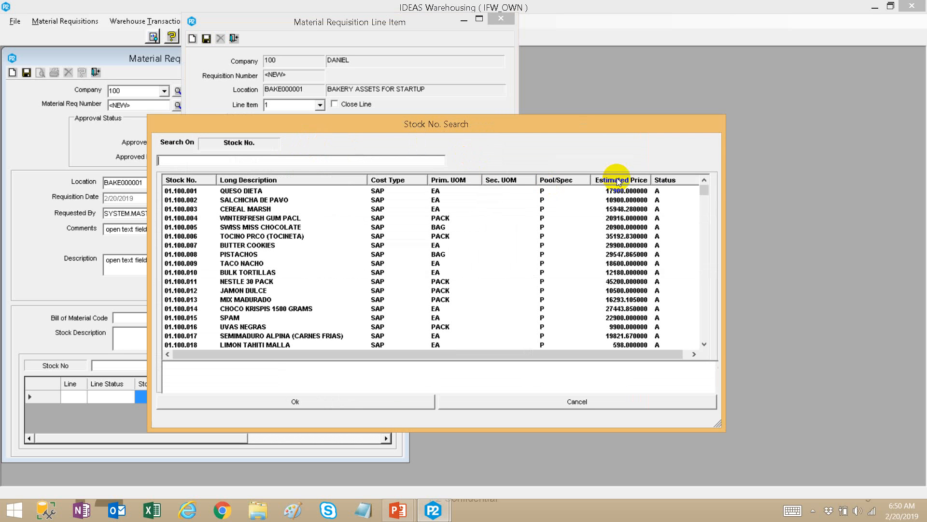
{"action": "left_click_drag", "start_coordinate": [708, 194], "coordinate": [694, 336]}
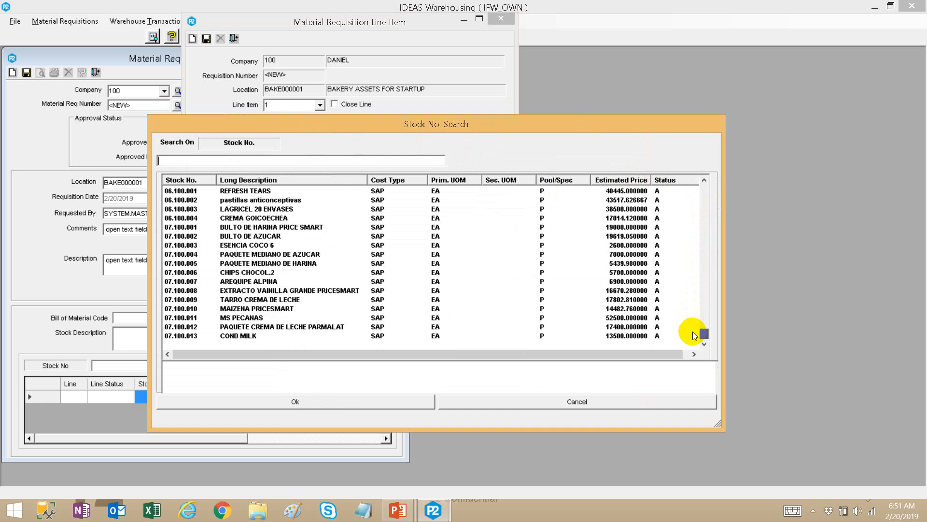
{"action": "left_click", "coordinate": [502, 400]}
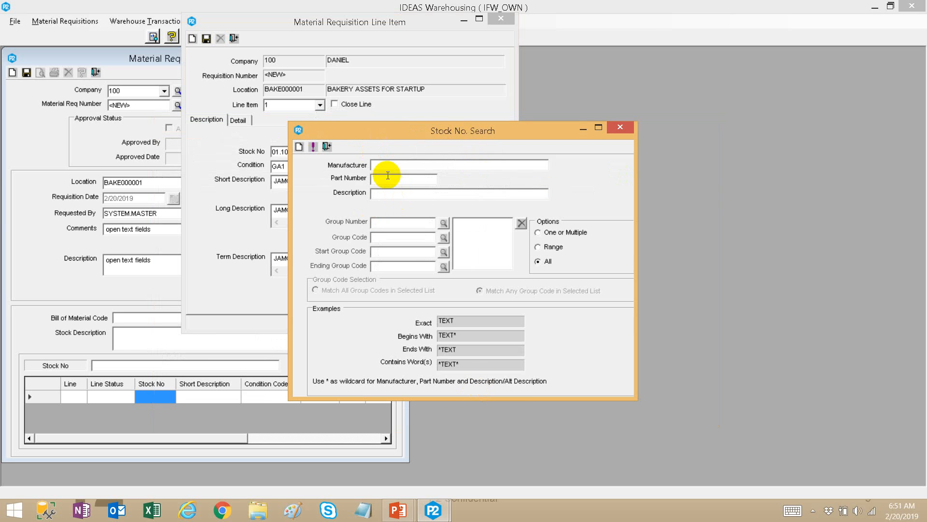
Search stock descriptions for *paquete*, choose 07.100.004, PAQUETE MEDIANO DE AZUCAR, for line item 1, and set its primary quantity to 5
{"action": "type", "text": "*paquete*"}
{"action": "left_click", "coordinate": [316, 145]}
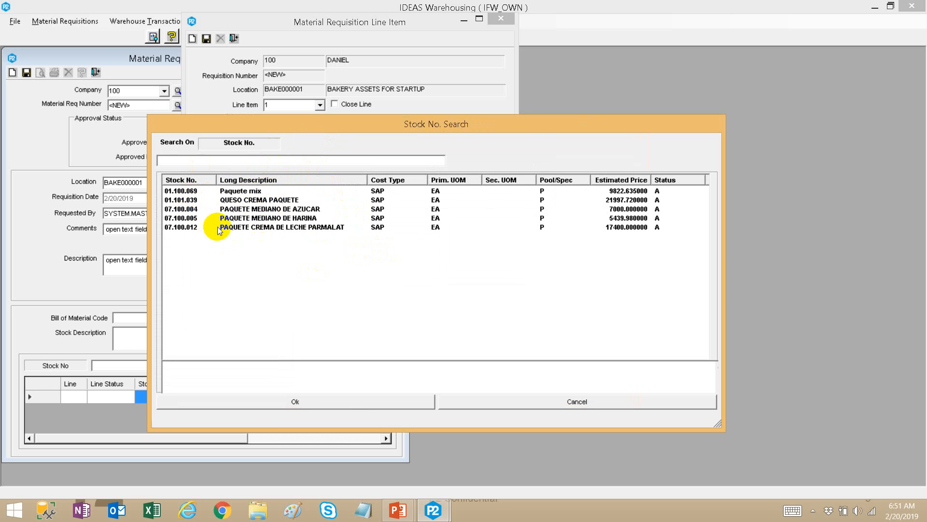
{"action": "double_click", "coordinate": [231, 209]}
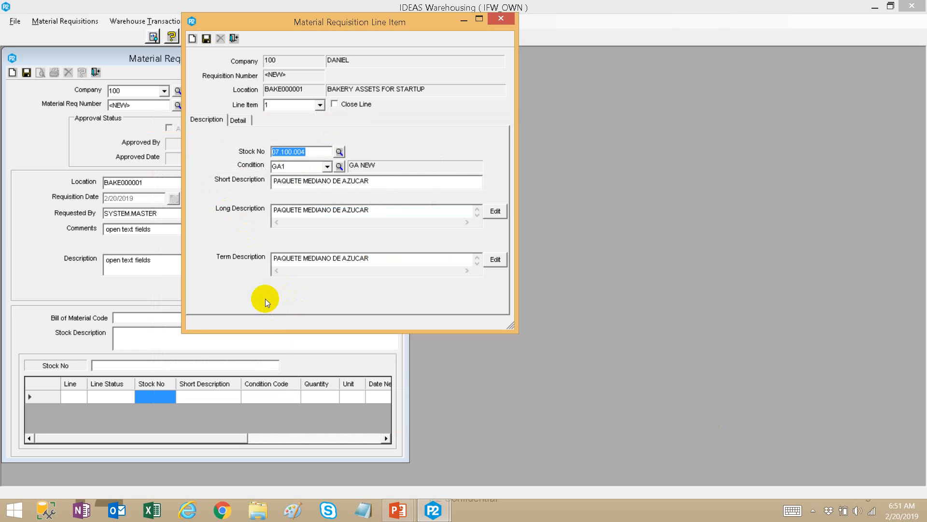
{"action": "left_click", "coordinate": [238, 121]}
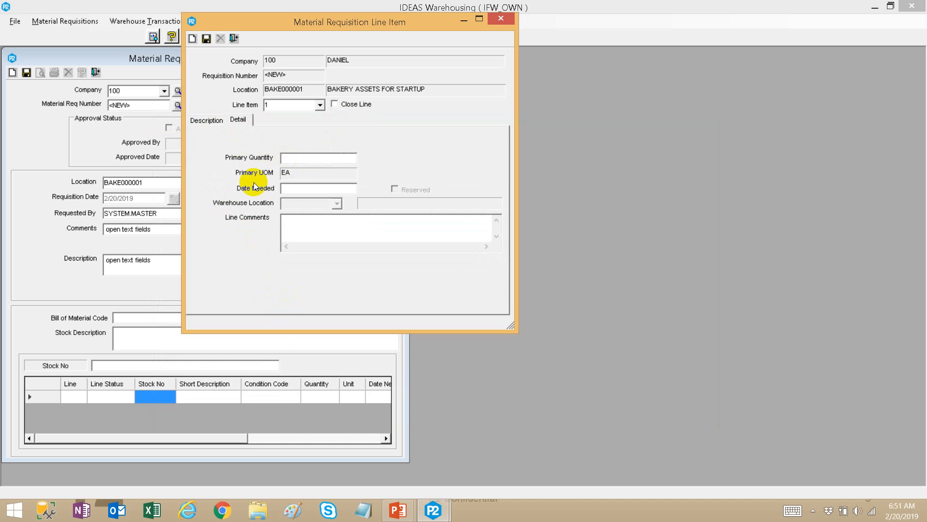
{"action": "type", "text": "5"}
Browse the unfiltered stock list again for line item 1 and close the stock number search without choosing an item
{"action": "left_click", "coordinate": [207, 119]}
{"action": "left_click", "coordinate": [338, 151]}
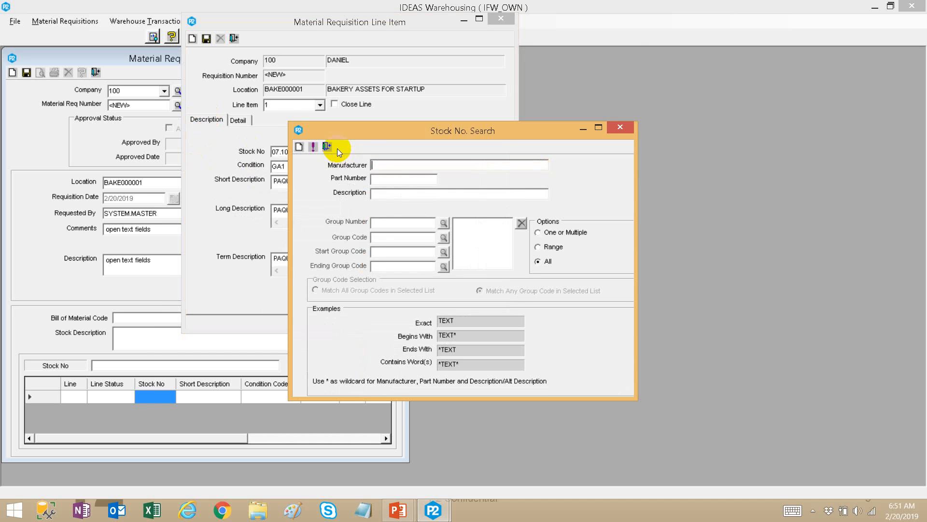
{"action": "left_click", "coordinate": [313, 145]}
{"action": "left_click", "coordinate": [396, 237]}
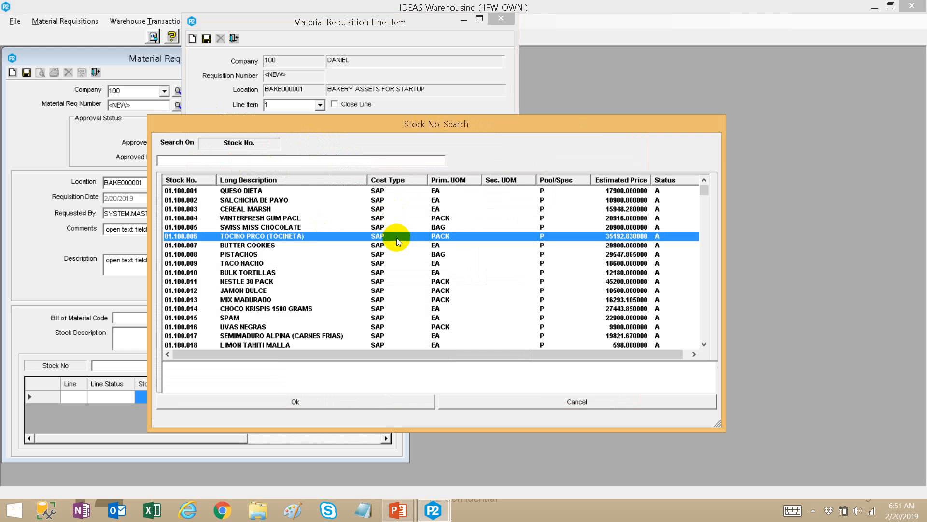
{"action": "scroll", "coordinate": [401, 254], "scroll_direction": "down", "scroll_amount": 13}
{"action": "scroll", "coordinate": [420, 277], "scroll_direction": "down", "scroll_amount": 8}
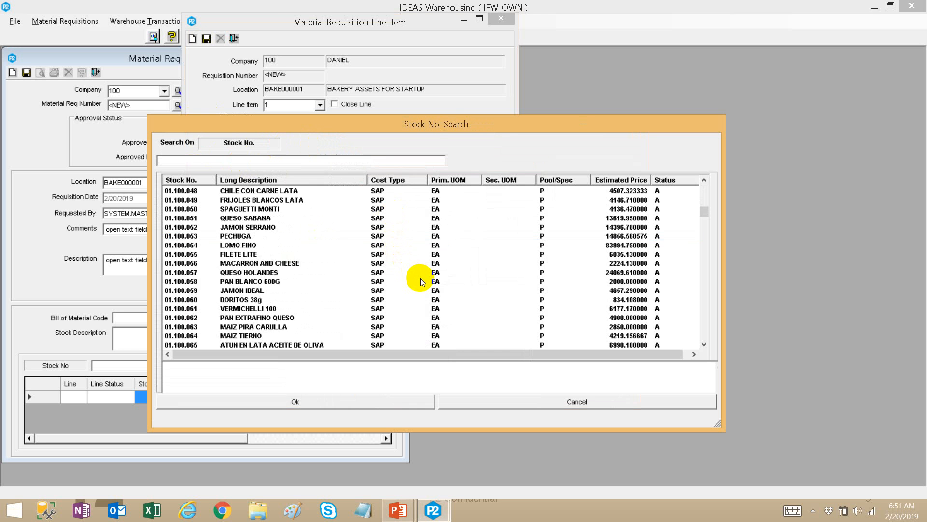
{"action": "left_click", "coordinate": [475, 405]}
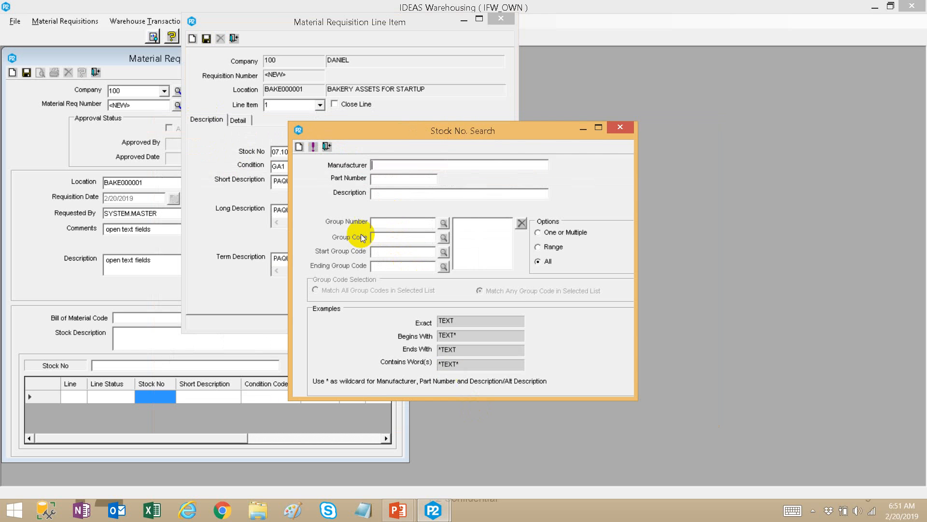
{"action": "left_click", "coordinate": [607, 132]}
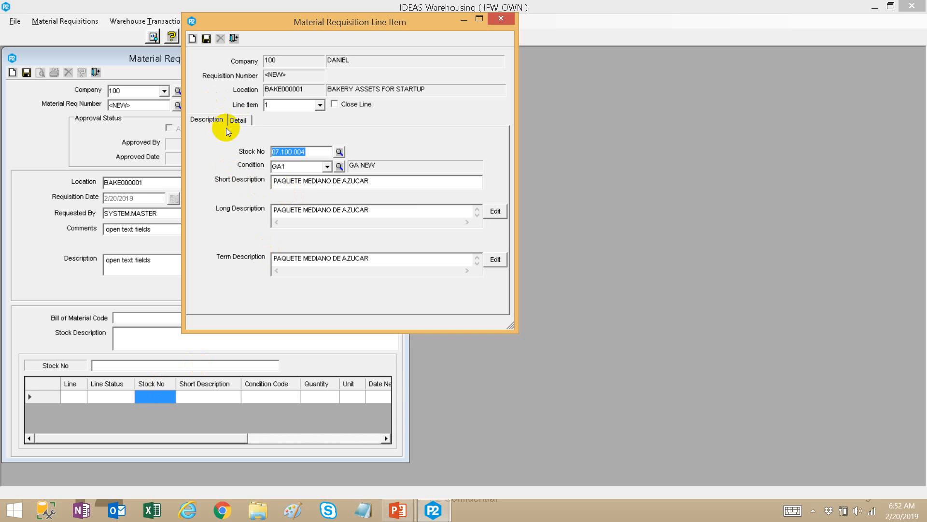
Examine the condition codes available for line item 1, from GA1 to the NETWORK codes, and leave the lookup without choosing another one
{"action": "left_click", "coordinate": [339, 167]}
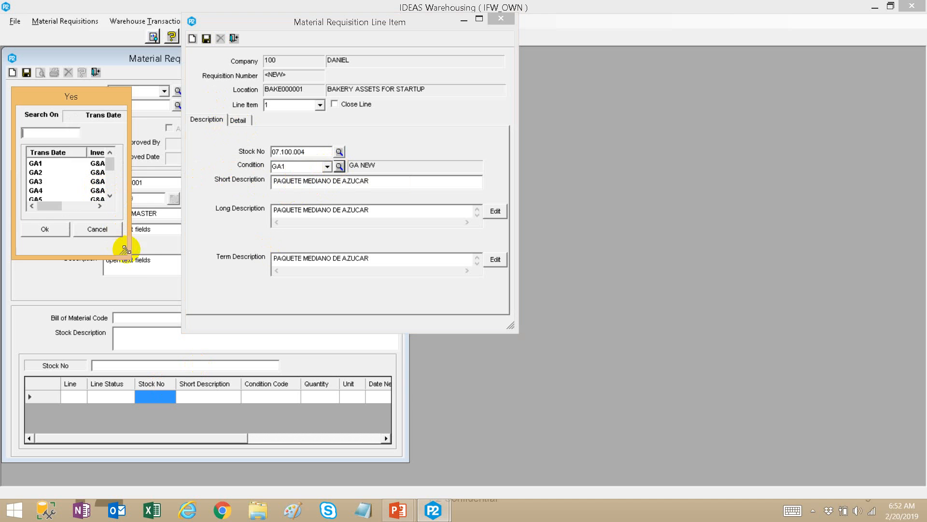
{"action": "left_click_drag", "start_coordinate": [124, 249], "coordinate": [174, 284]}
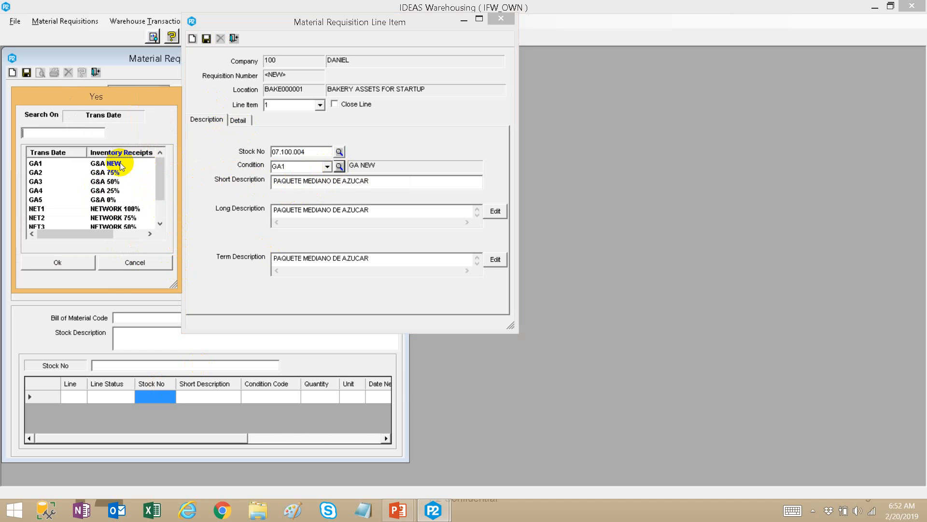
{"action": "left_click", "coordinate": [135, 262]}
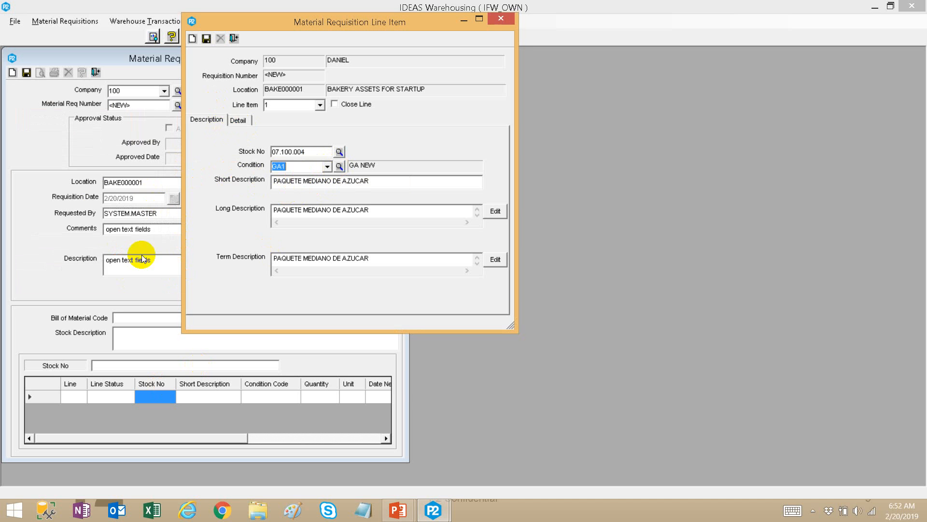
{"action": "left_click", "coordinate": [293, 169]}
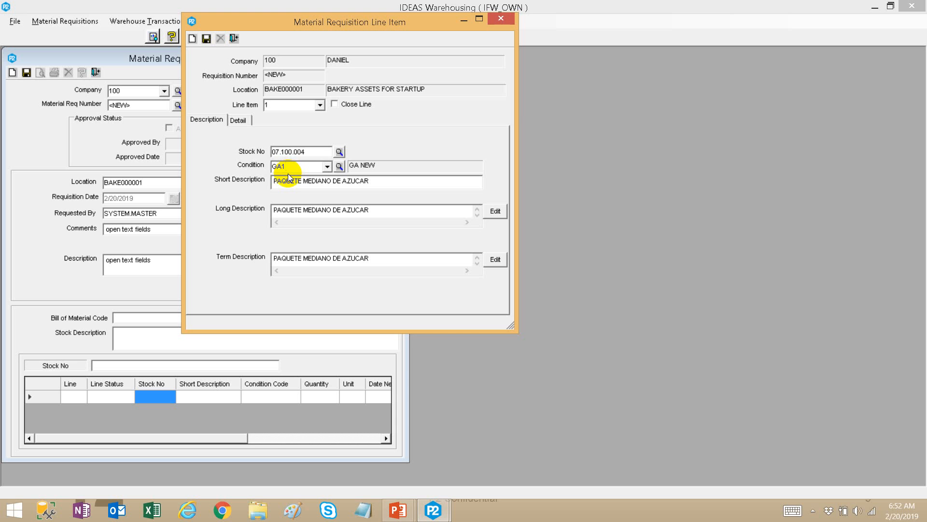
{"action": "left_click", "coordinate": [328, 167]}
{"action": "left_click", "coordinate": [328, 167]}
{"action": "left_click", "coordinate": [339, 167]}
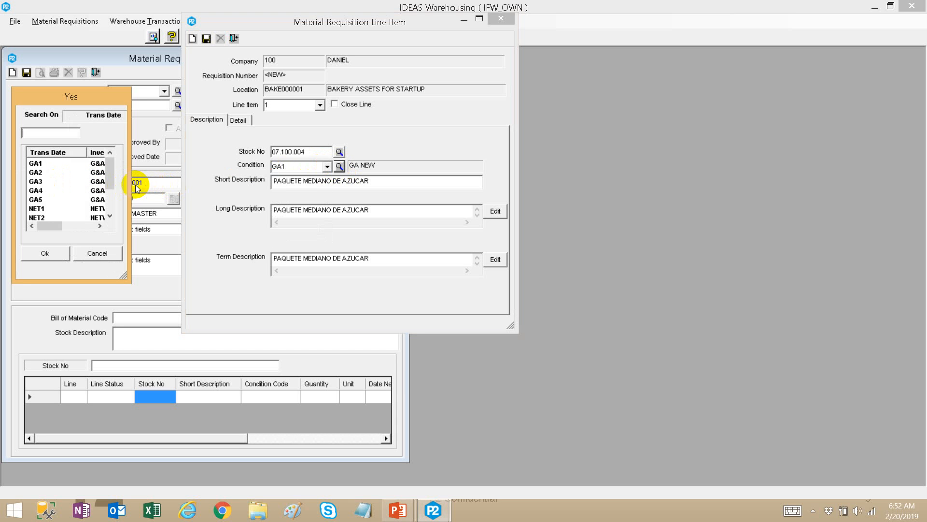
{"action": "left_click_drag", "start_coordinate": [126, 184], "coordinate": [211, 188]}
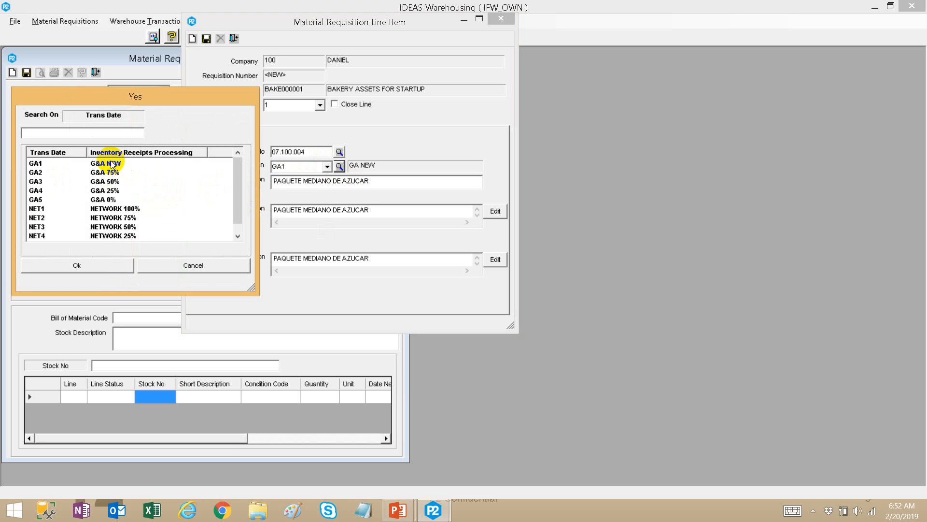
{"action": "left_click", "coordinate": [113, 192]}
{"action": "left_click", "coordinate": [111, 181]}
{"action": "left_click", "coordinate": [112, 173]}
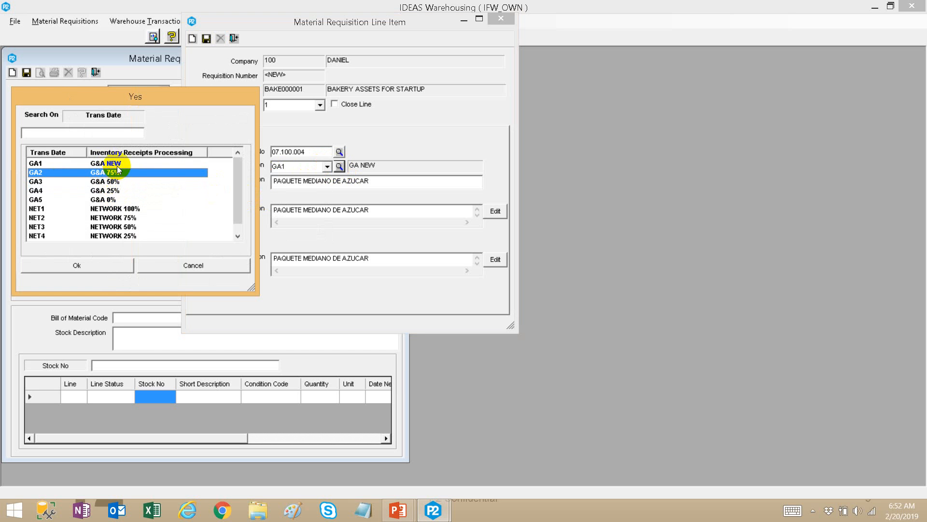
{"action": "left_click", "coordinate": [170, 263]}
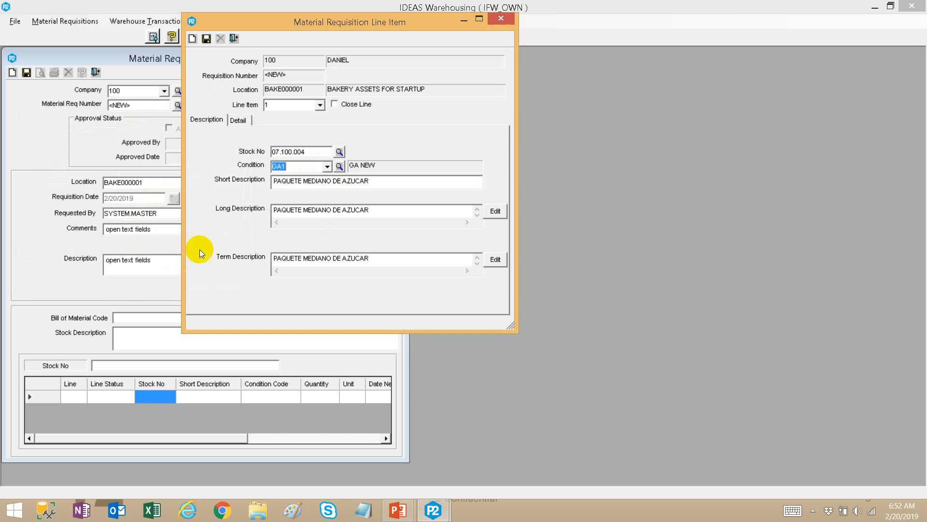
{"action": "left_click", "coordinate": [290, 187]}
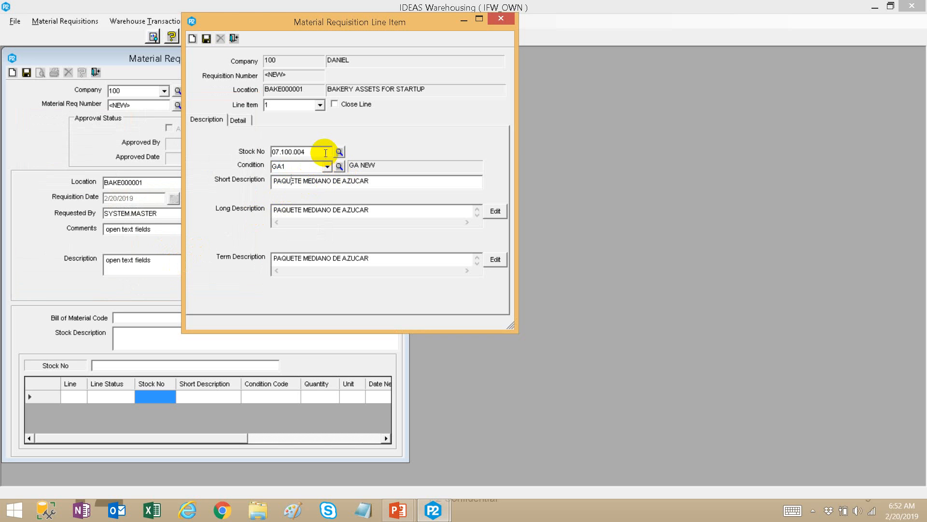
Set the date needed for line item 1 to 3/31/2019 in its detail information
{"action": "left_click", "coordinate": [235, 122]}
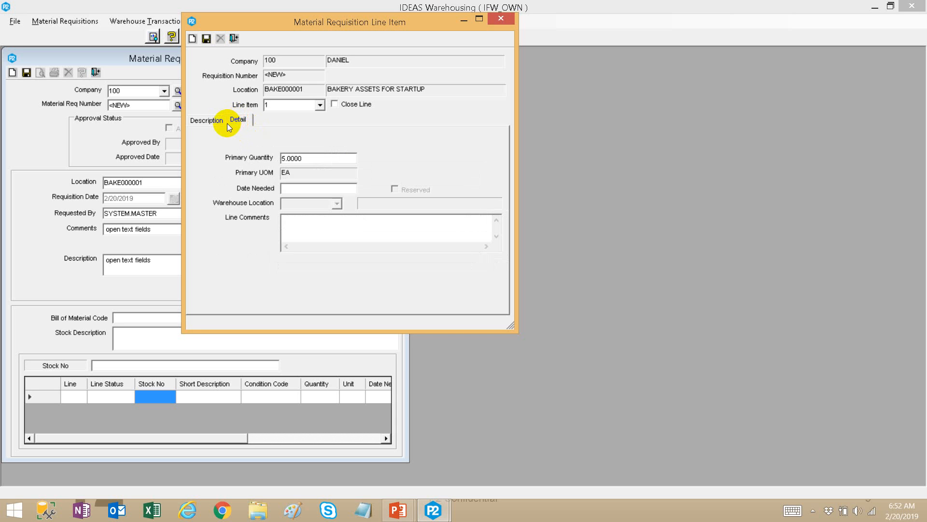
{"action": "left_click", "coordinate": [220, 122]}
{"action": "left_click", "coordinate": [242, 120]}
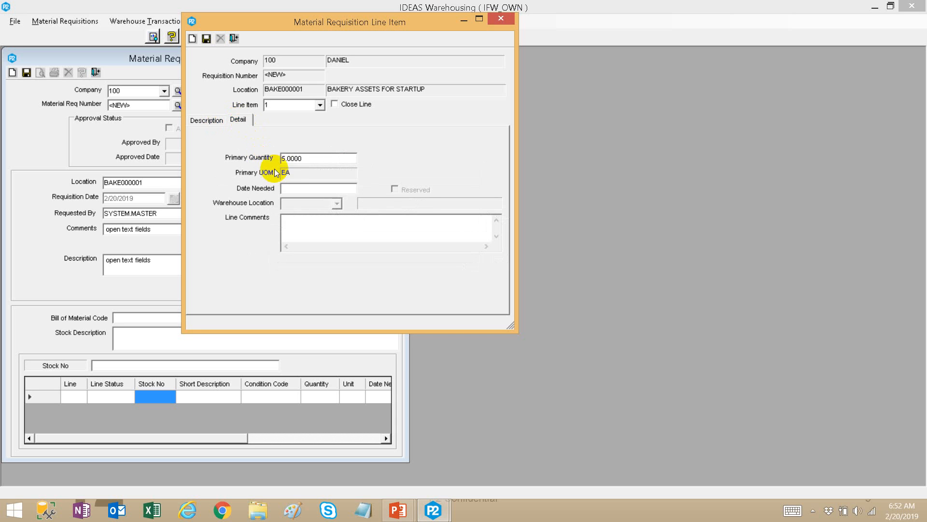
{"action": "left_click", "coordinate": [220, 120]}
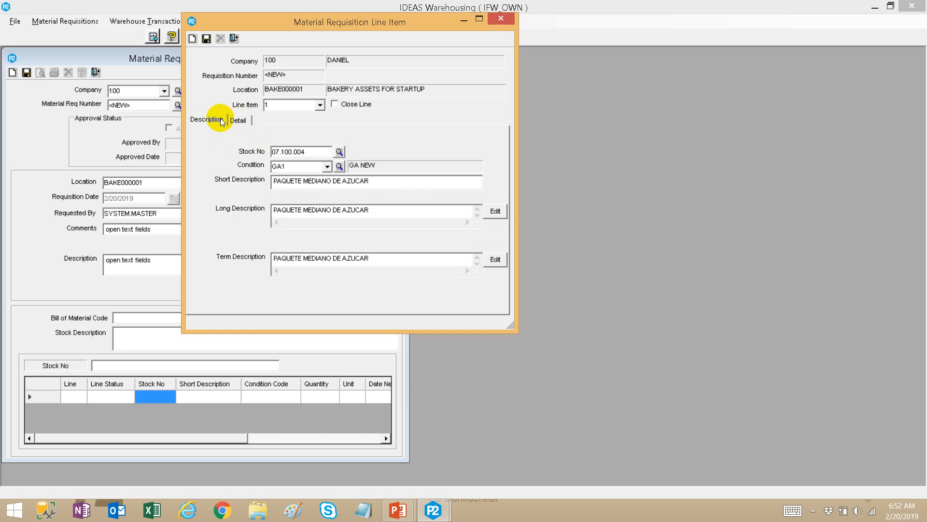
{"action": "left_click", "coordinate": [241, 119]}
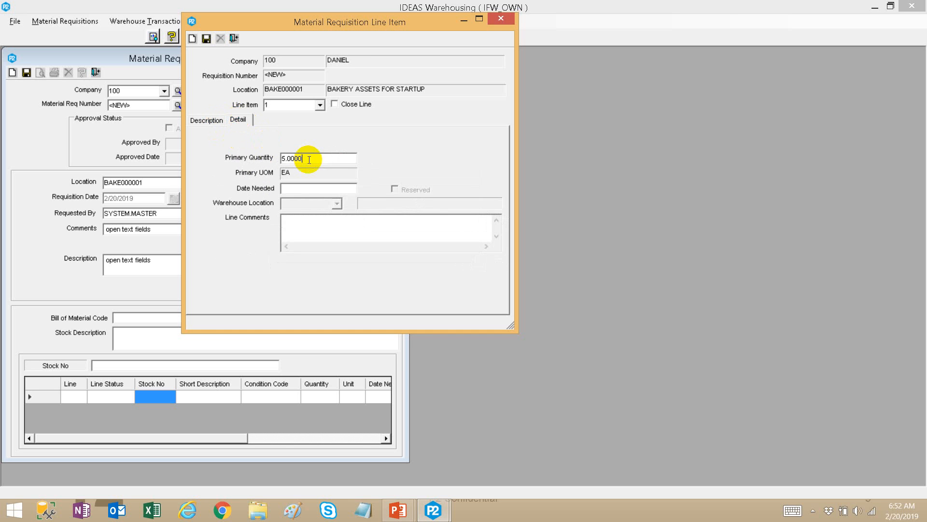
{"action": "left_click_drag", "start_coordinate": [309, 159], "coordinate": [215, 157]}
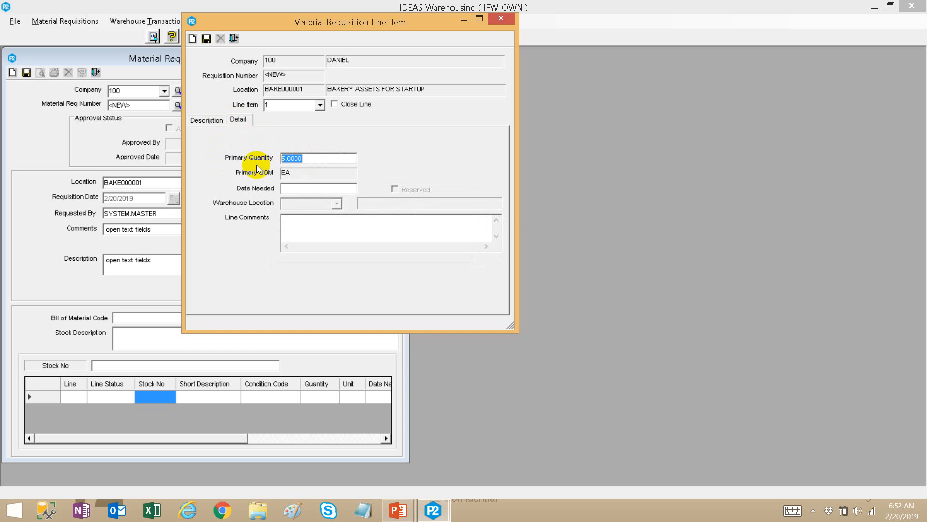
{"action": "left_click", "coordinate": [301, 190]}
{"action": "type", "text": "3/31/2019"}
{"action": "left_click", "coordinate": [299, 228]}
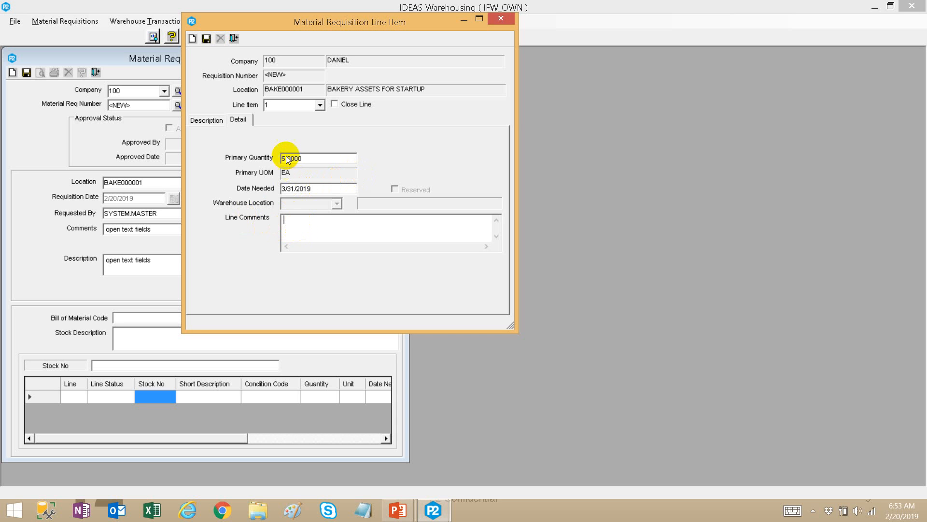
Check the description and detail information of line item 1 and save the line
{"action": "left_click", "coordinate": [305, 162]}
{"action": "left_click", "coordinate": [215, 120]}
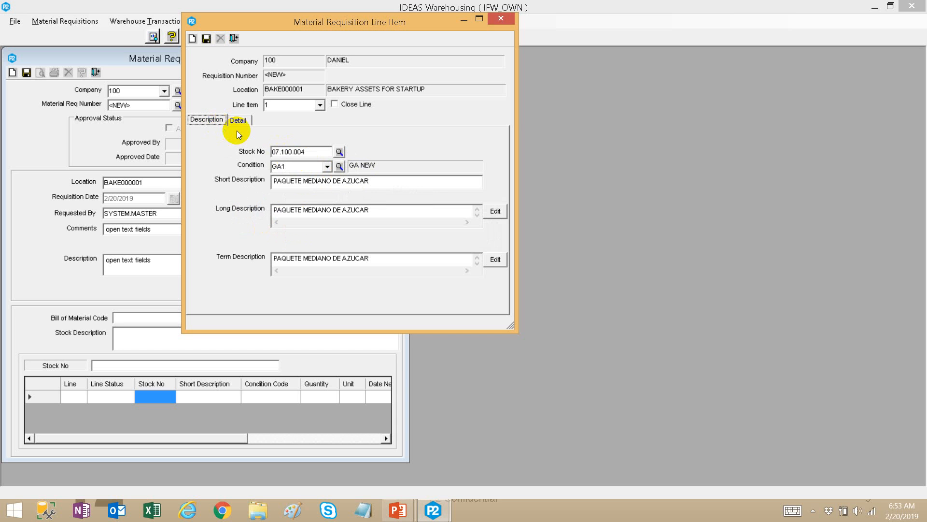
{"action": "left_click", "coordinate": [245, 121]}
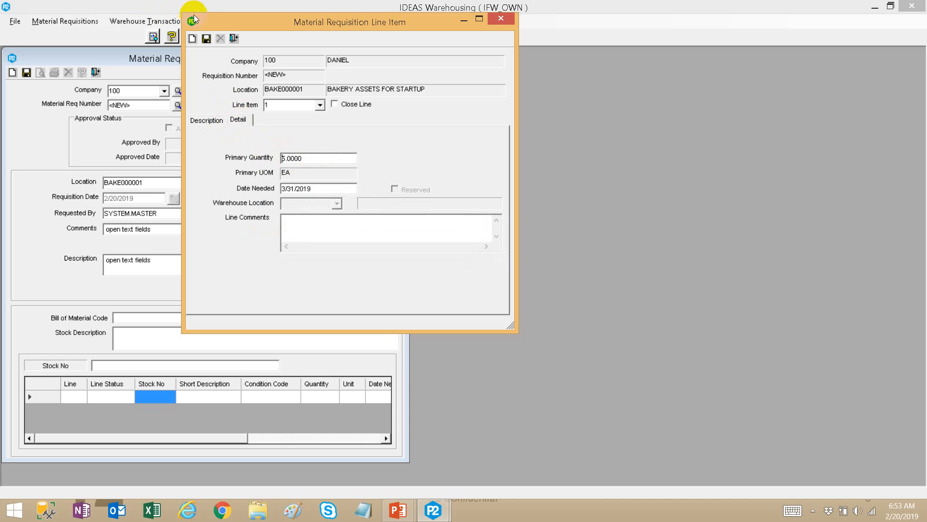
{"action": "left_click", "coordinate": [206, 38]}
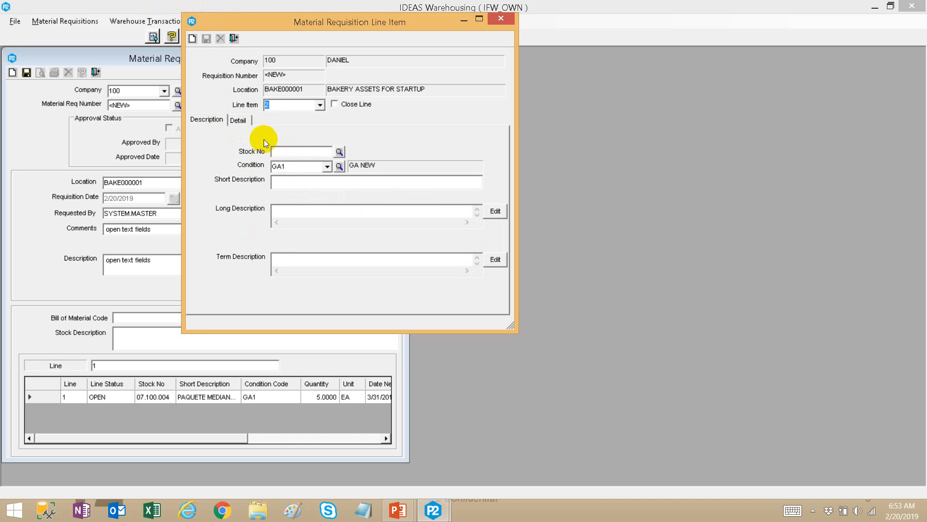
Search stock descriptions for *paquete* and choose 07.100.004, PAQUETE MEDIANO DE AZUCAR, for line item 2
{"action": "left_click", "coordinate": [274, 105]}
{"action": "left_click", "coordinate": [339, 152]}
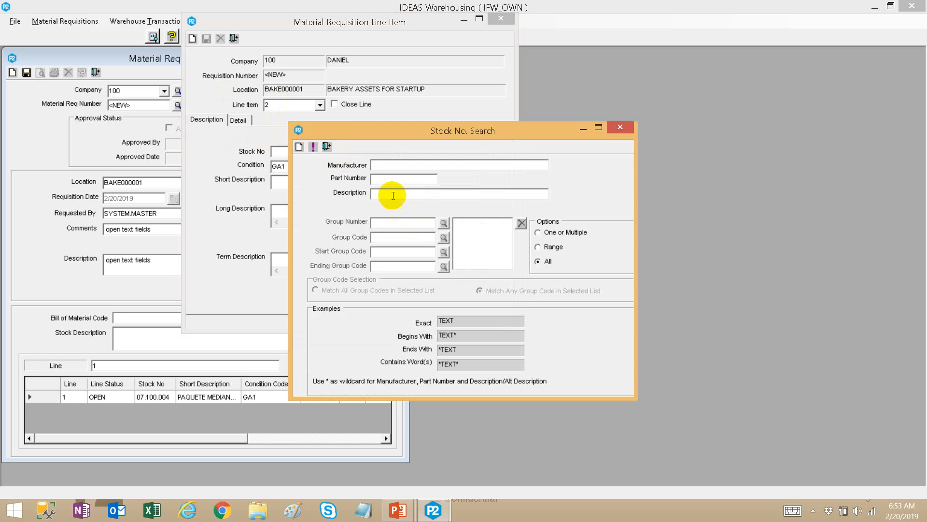
{"action": "type", "text": "*paquete*"}
{"action": "key", "text": "Return"}
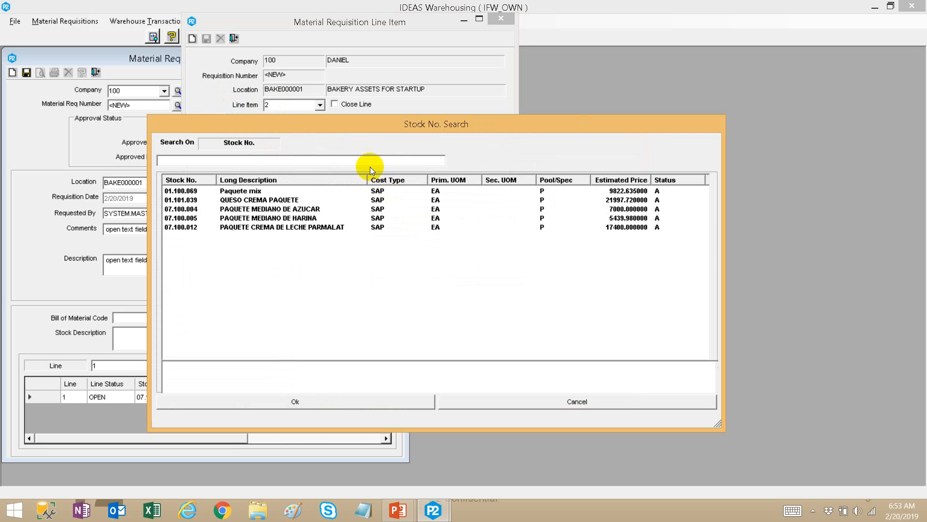
{"action": "double_click", "coordinate": [314, 213]}
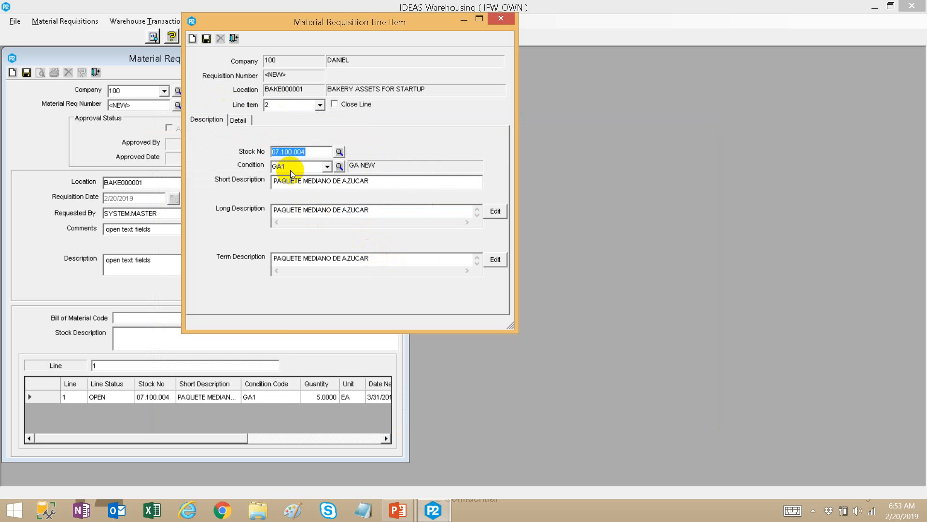
Reopen the stock number search for line item 2 and add group code 07 with the One or Multiple option
{"action": "left_click", "coordinate": [339, 151]}
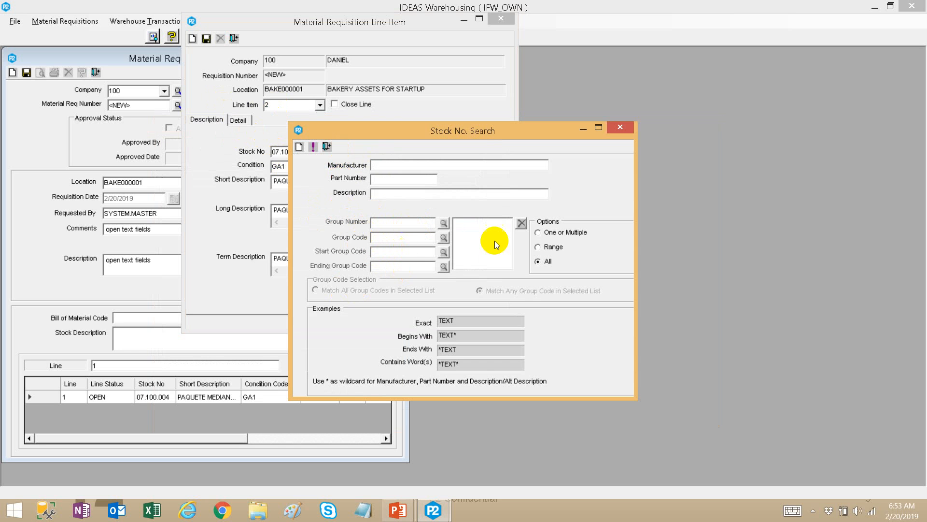
{"action": "left_click", "coordinate": [538, 233]}
{"action": "left_click", "coordinate": [390, 238]}
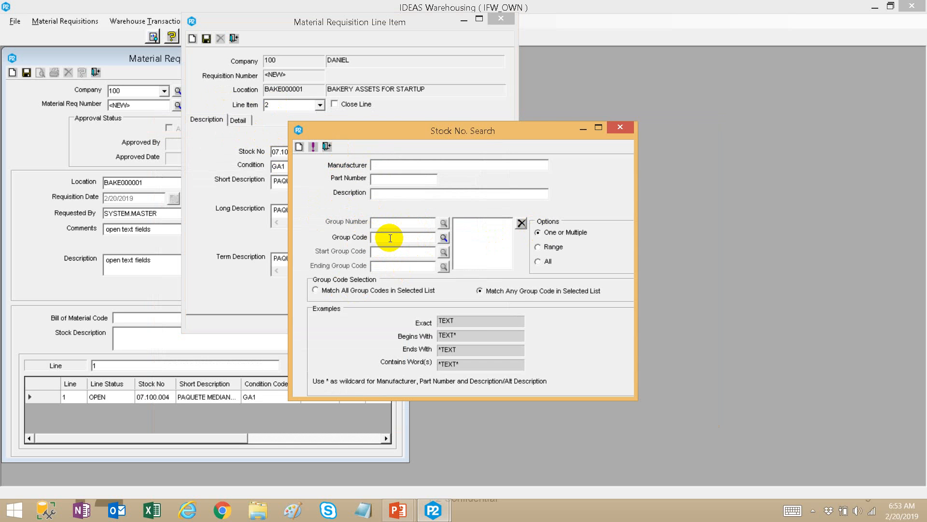
{"action": "type", "text": "07"}
{"action": "key", "text": "Return"}
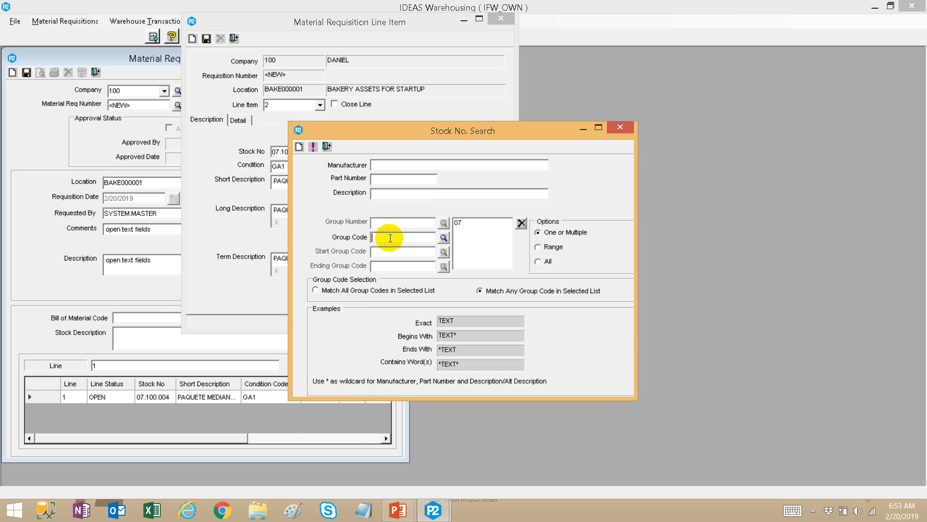
Run the stock search for group code 07 and choose 07.100.013, COND MILK, for line item 2
{"action": "left_click", "coordinate": [304, 148]}
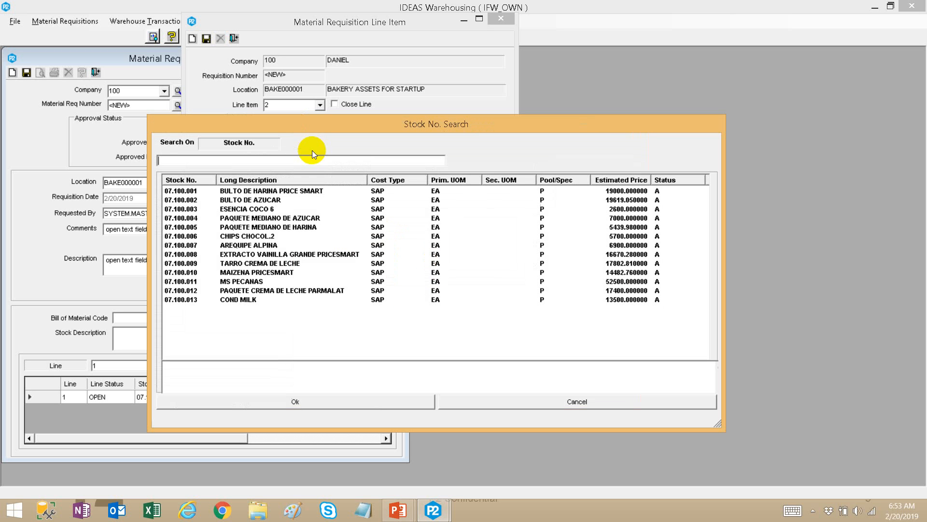
{"action": "double_click", "coordinate": [248, 299]}
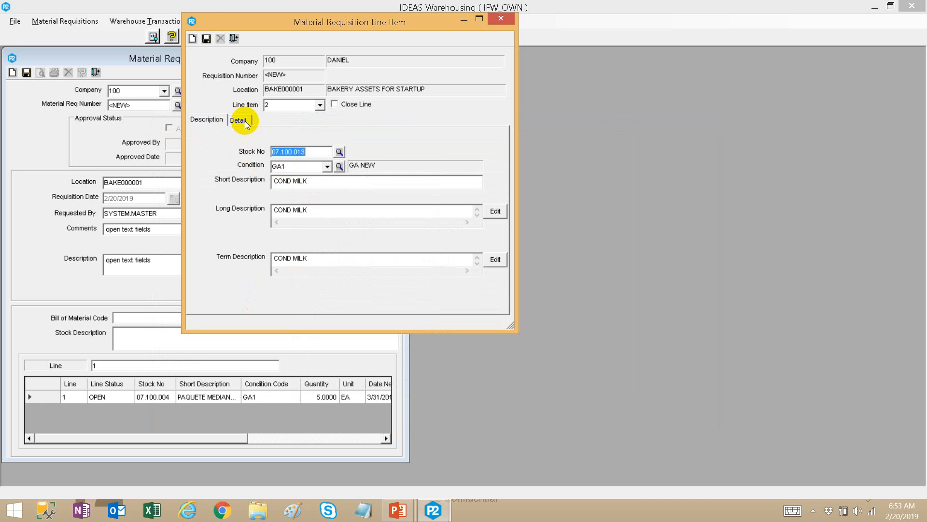
Search stock numbers by group code 07.100 with the One or Multiple option and choose 07.100.011, MS PECANAS, for line item 2
{"action": "left_click", "coordinate": [339, 152]}
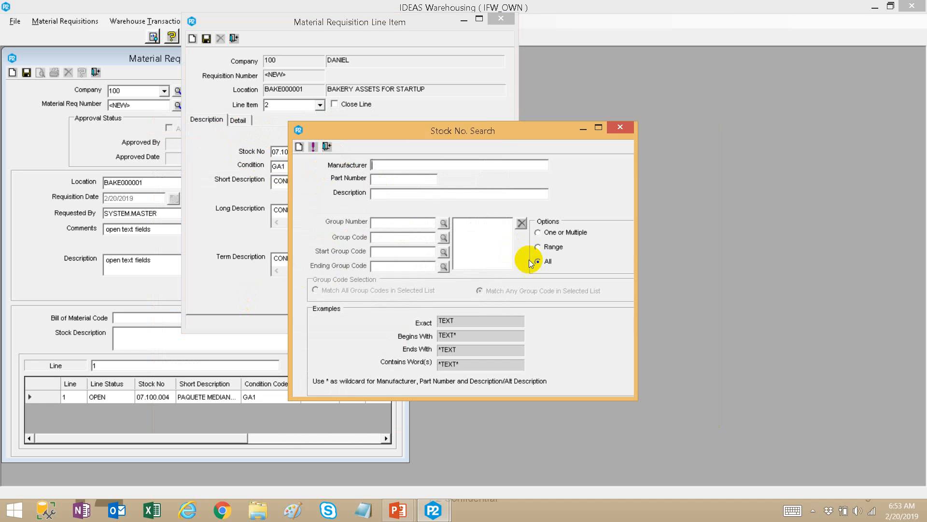
{"action": "left_click", "coordinate": [549, 236]}
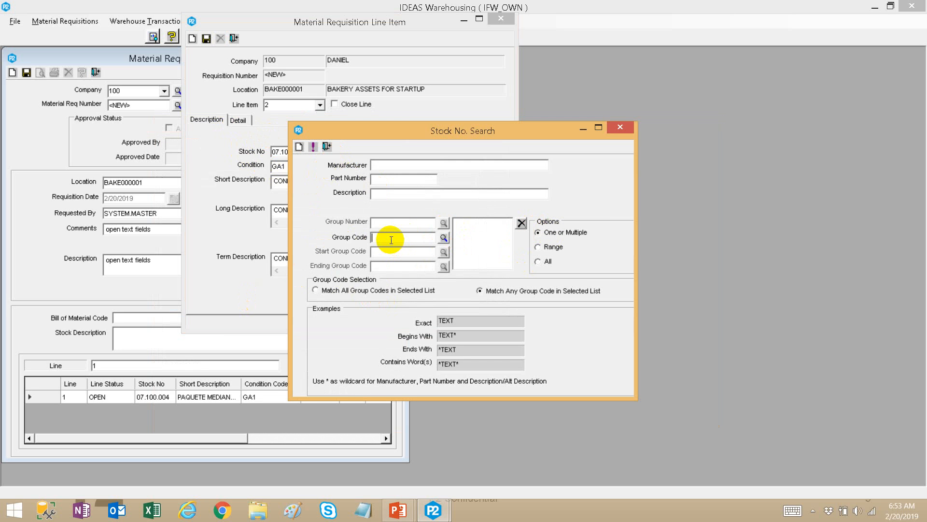
{"action": "type", "text": "07.100"}
{"action": "left_click", "coordinate": [313, 147]}
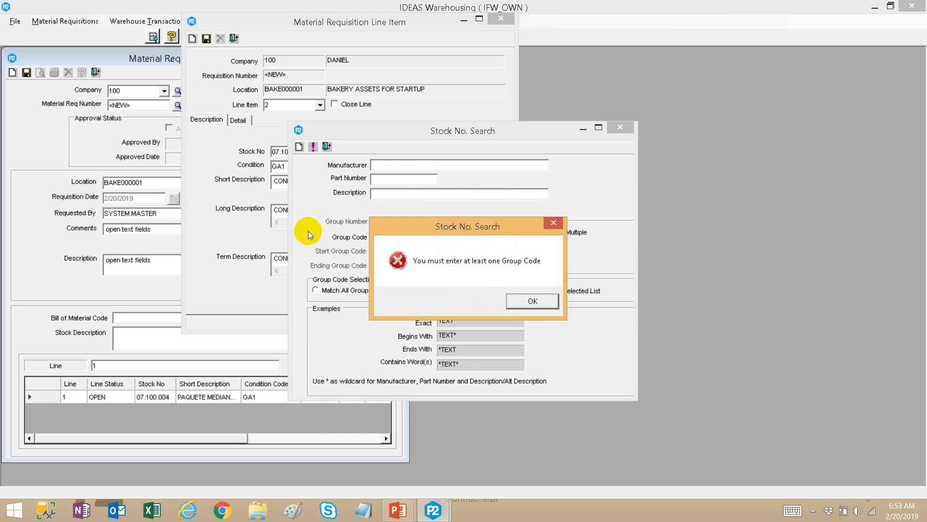
{"action": "left_click", "coordinate": [533, 300]}
{"action": "key", "text": "Return"}
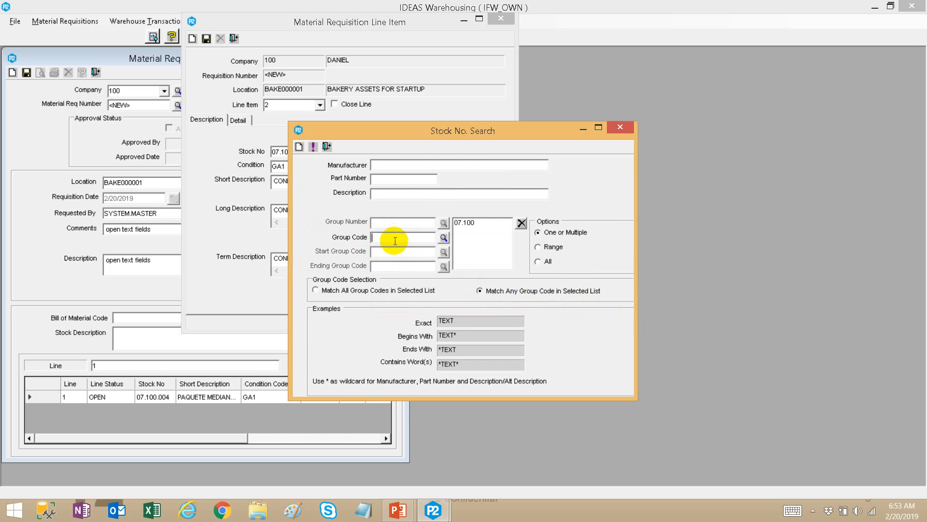
{"action": "left_click", "coordinate": [315, 147]}
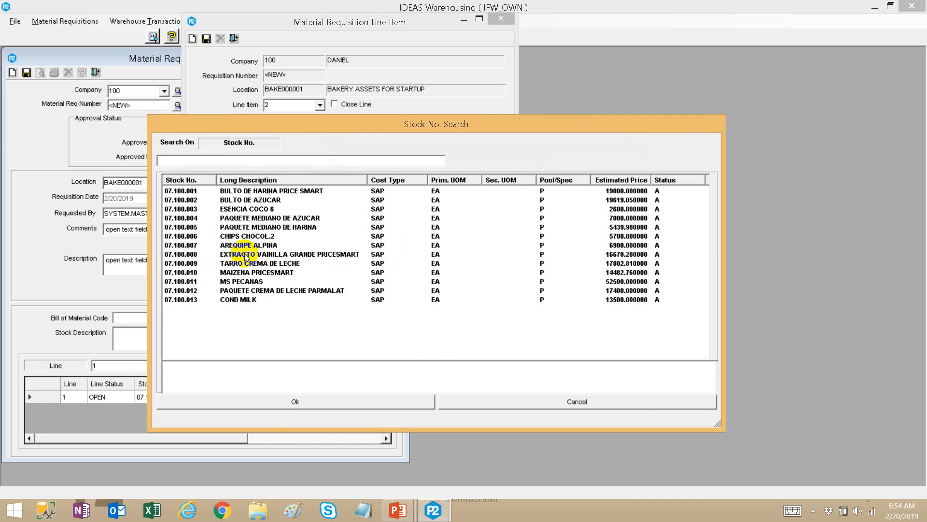
{"action": "double_click", "coordinate": [253, 282]}
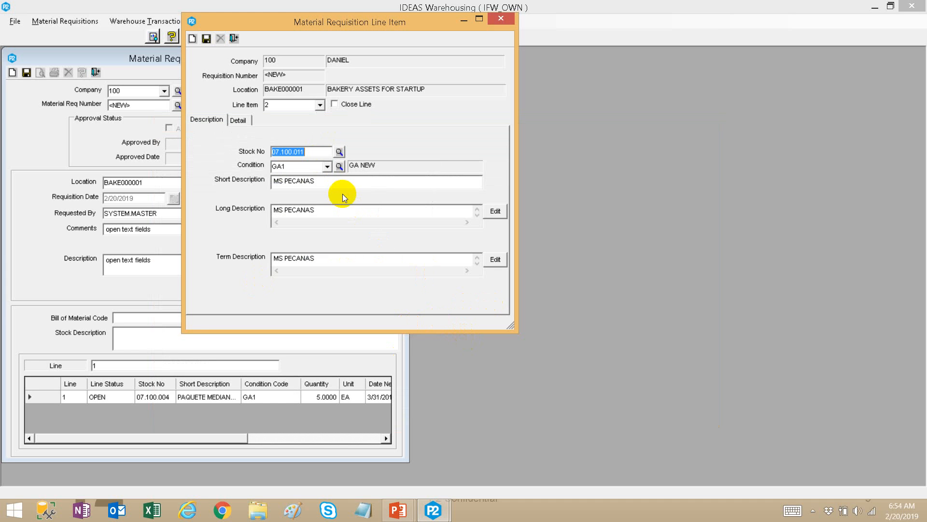
{"action": "left_click", "coordinate": [339, 151]}
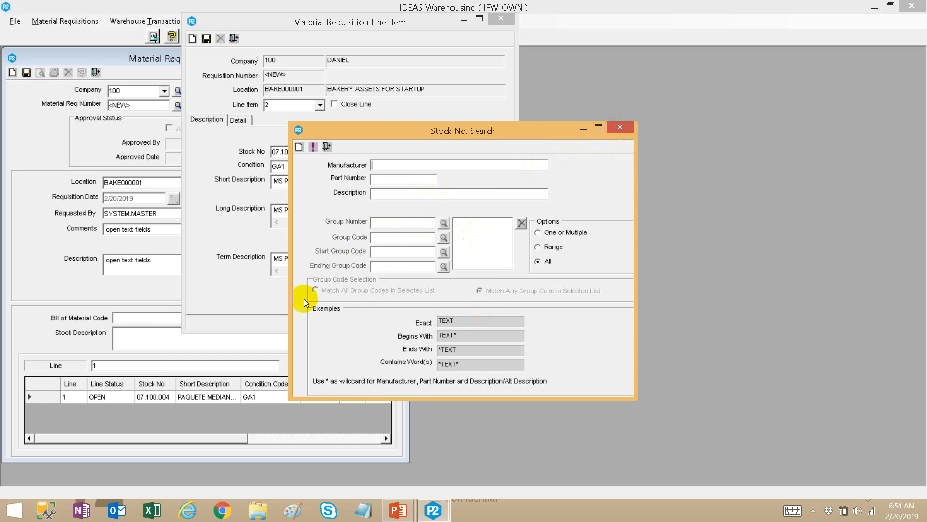
{"action": "left_click", "coordinate": [621, 128]}
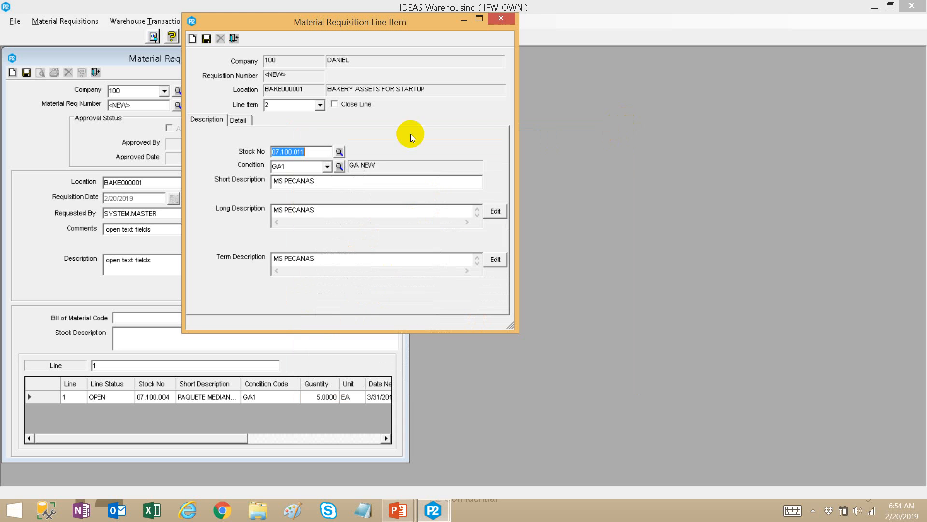
{"action": "left_click", "coordinate": [238, 120]}
{"action": "left_click", "coordinate": [199, 121]}
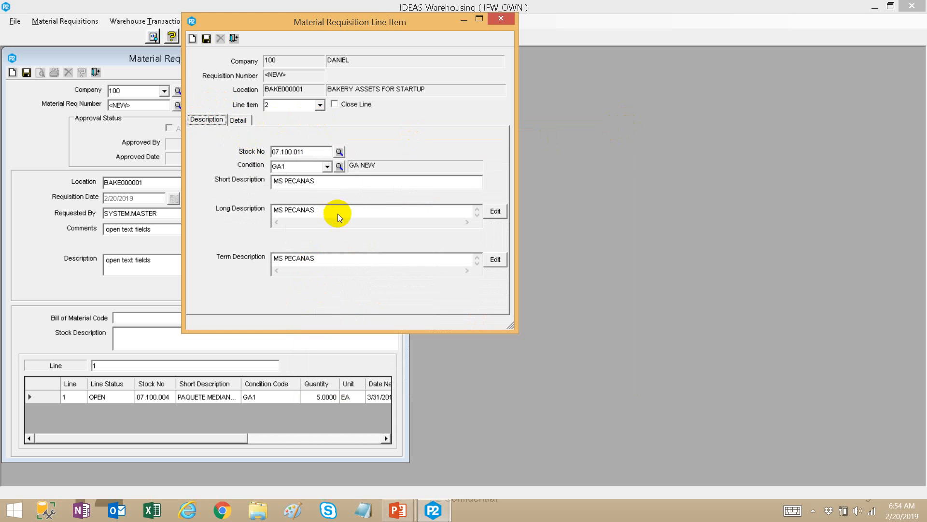
Set the condition of line item 2 to GA2
{"action": "left_click", "coordinate": [327, 168]}
{"action": "left_click", "coordinate": [327, 166]}
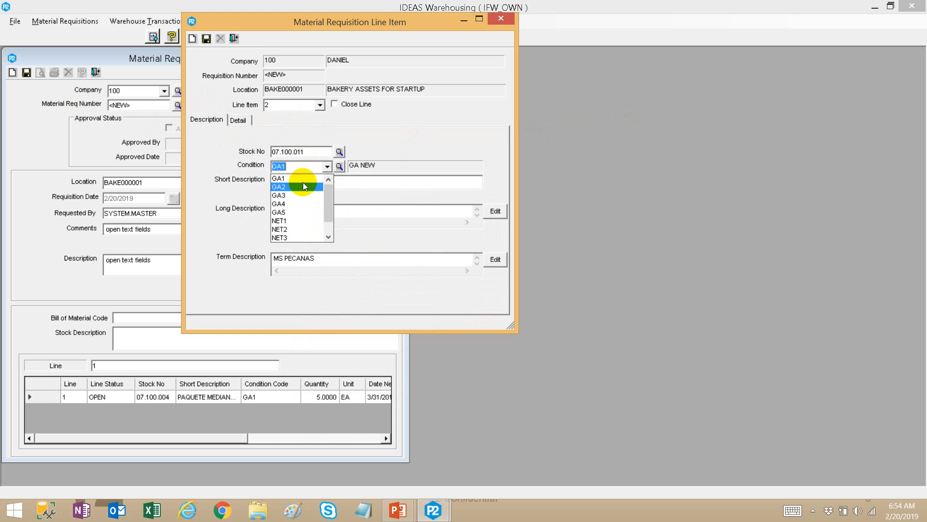
{"action": "left_click", "coordinate": [303, 182]}
Enter a primary quantity of 7 for line item 2, save the line and leave line item entry
{"action": "left_click", "coordinate": [238, 120]}
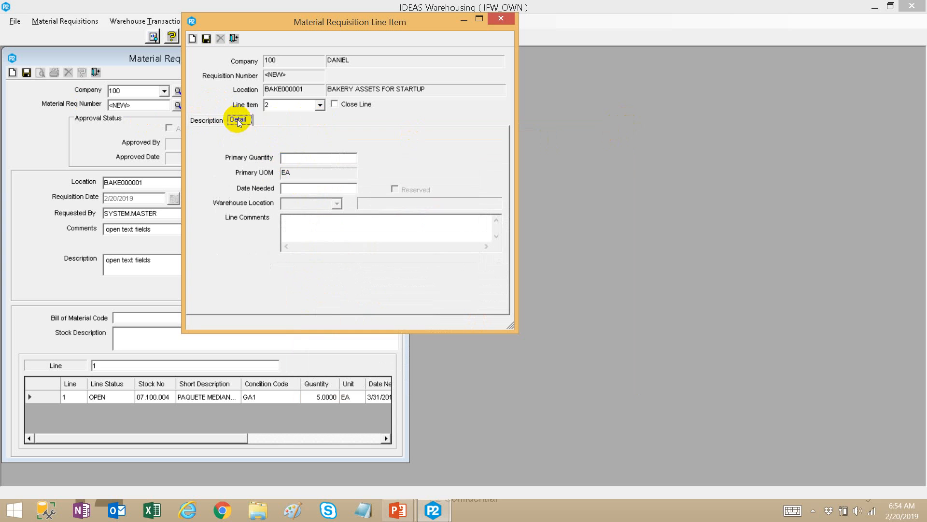
{"action": "left_click", "coordinate": [305, 161]}
{"action": "type", "text": "7"}
{"action": "key", "text": "Tab"}
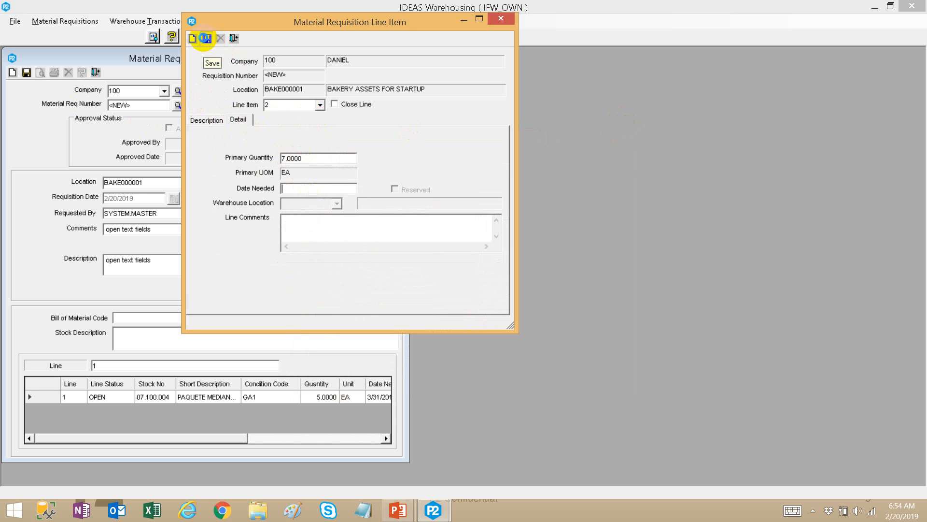
{"action": "left_click", "coordinate": [206, 38]}
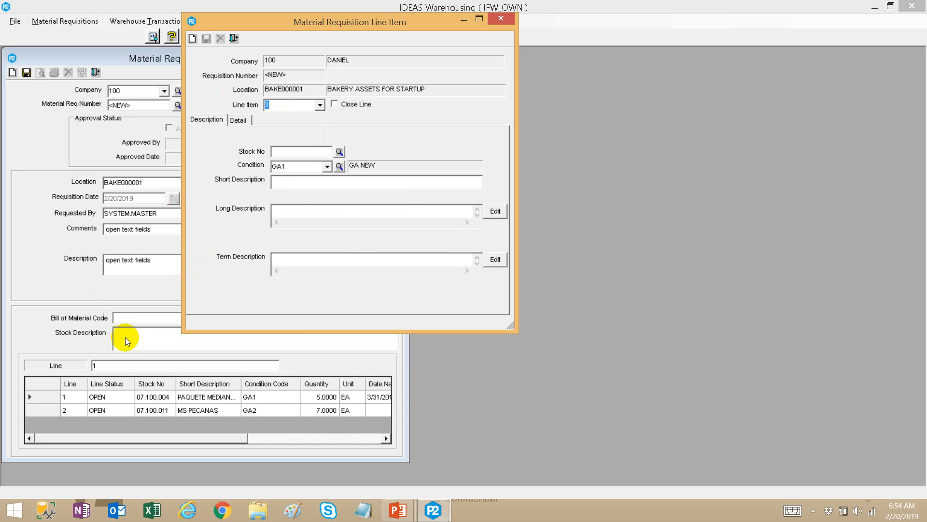
{"action": "left_click", "coordinate": [235, 38]}
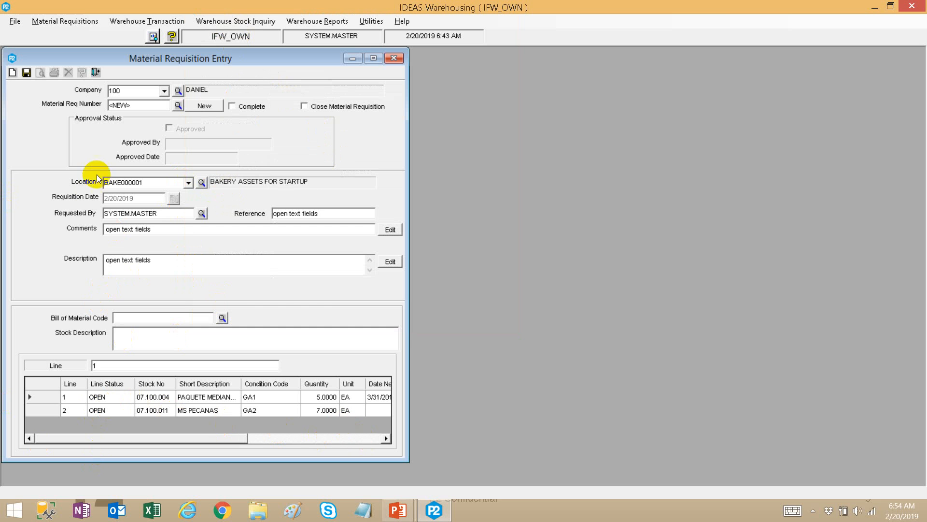
Save the material requisition and review its report preview, then close the preview
{"action": "left_click", "coordinate": [26, 73]}
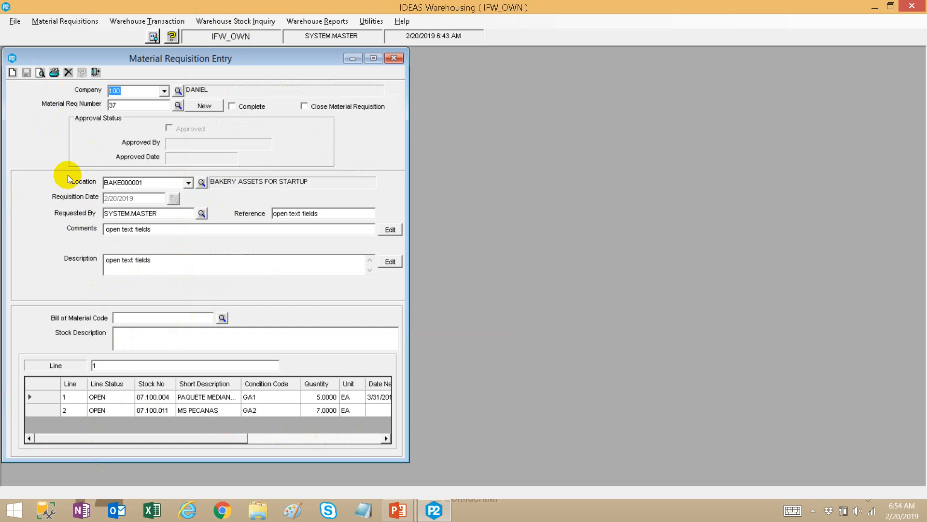
{"action": "left_click", "coordinate": [37, 74]}
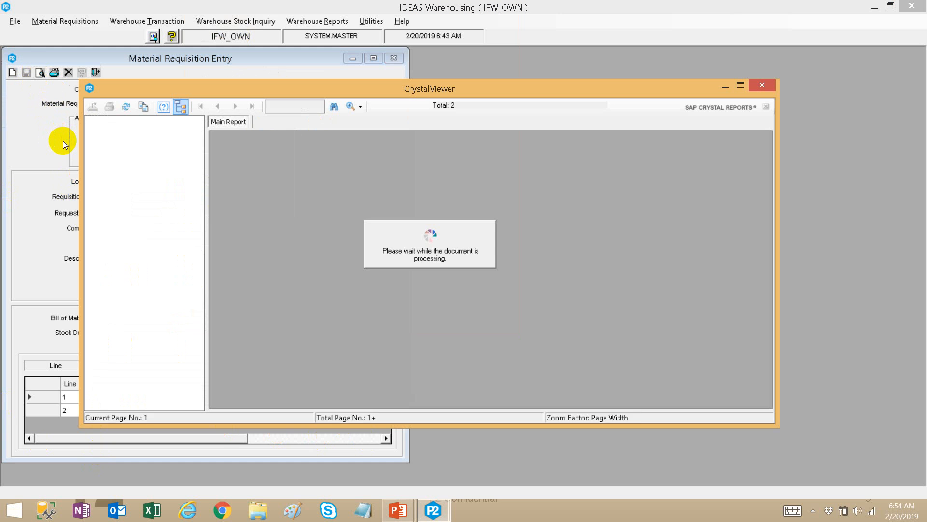
{"action": "scroll", "coordinate": [425, 256], "scroll_direction": "down", "scroll_amount": 3}
{"action": "scroll", "coordinate": [425, 256], "scroll_direction": "up", "scroll_amount": 3}
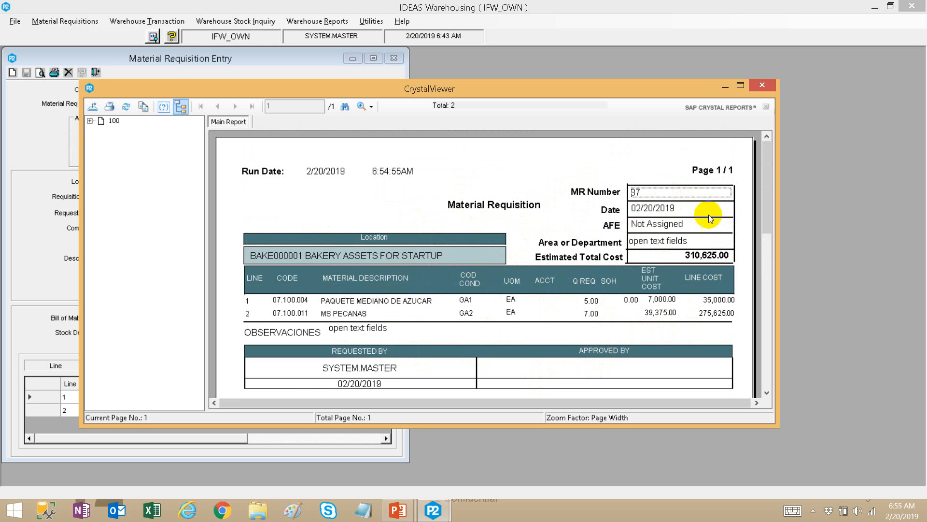
{"action": "left_click", "coordinate": [762, 85]}
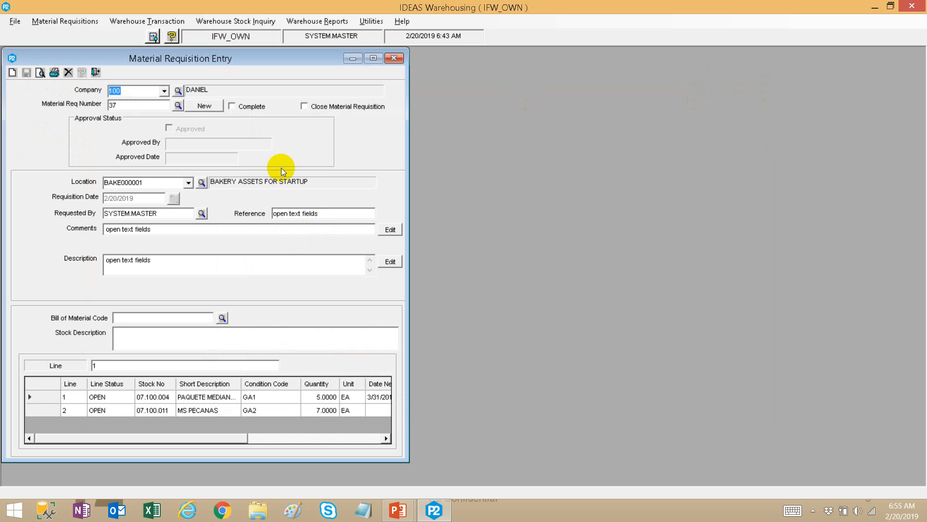
Mark the material requisition as complete and save it
{"action": "left_click", "coordinate": [256, 106]}
{"action": "left_click", "coordinate": [26, 73]}
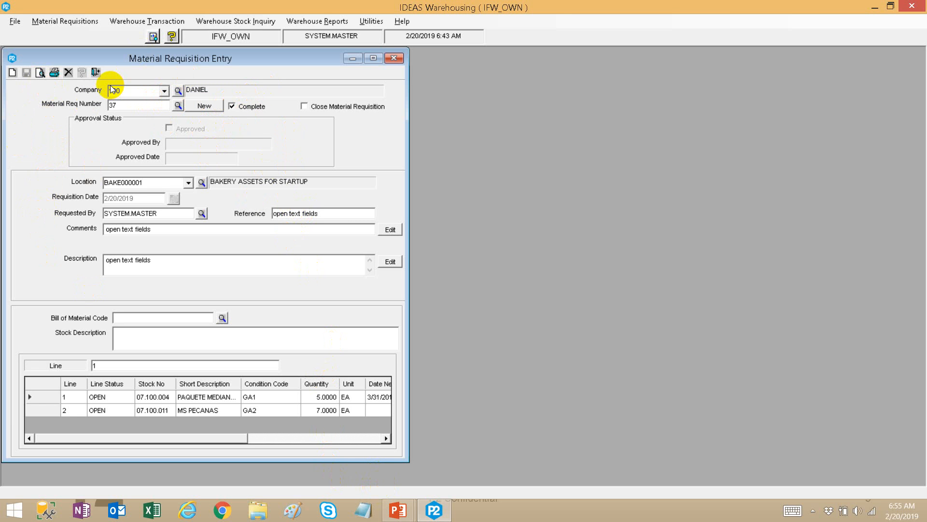
Switch to the running PowerPoint slide show with the Process slide
{"action": "left_click", "coordinate": [398, 509]}
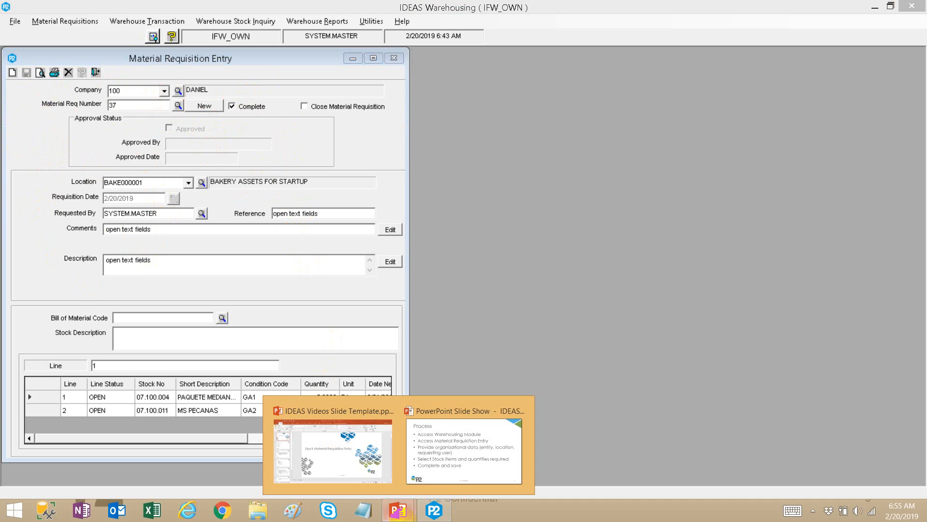
{"action": "left_click", "coordinate": [429, 456]}
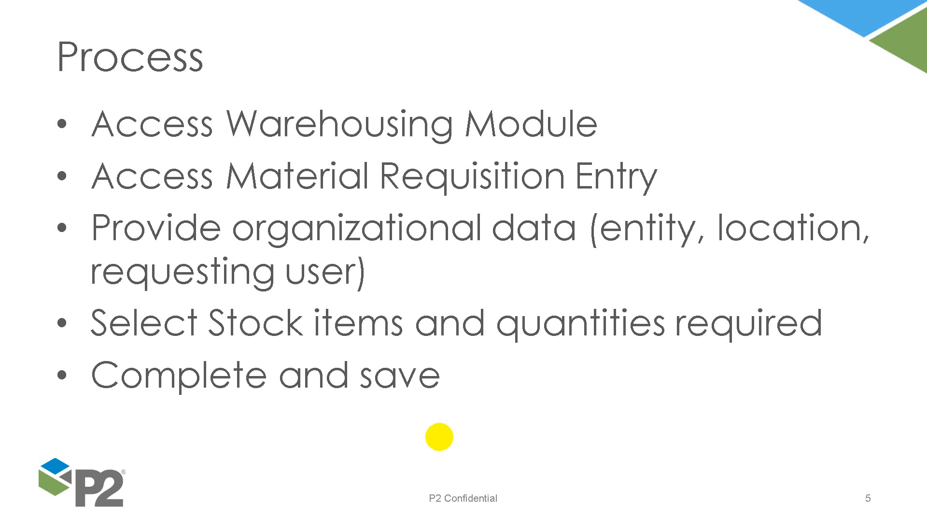